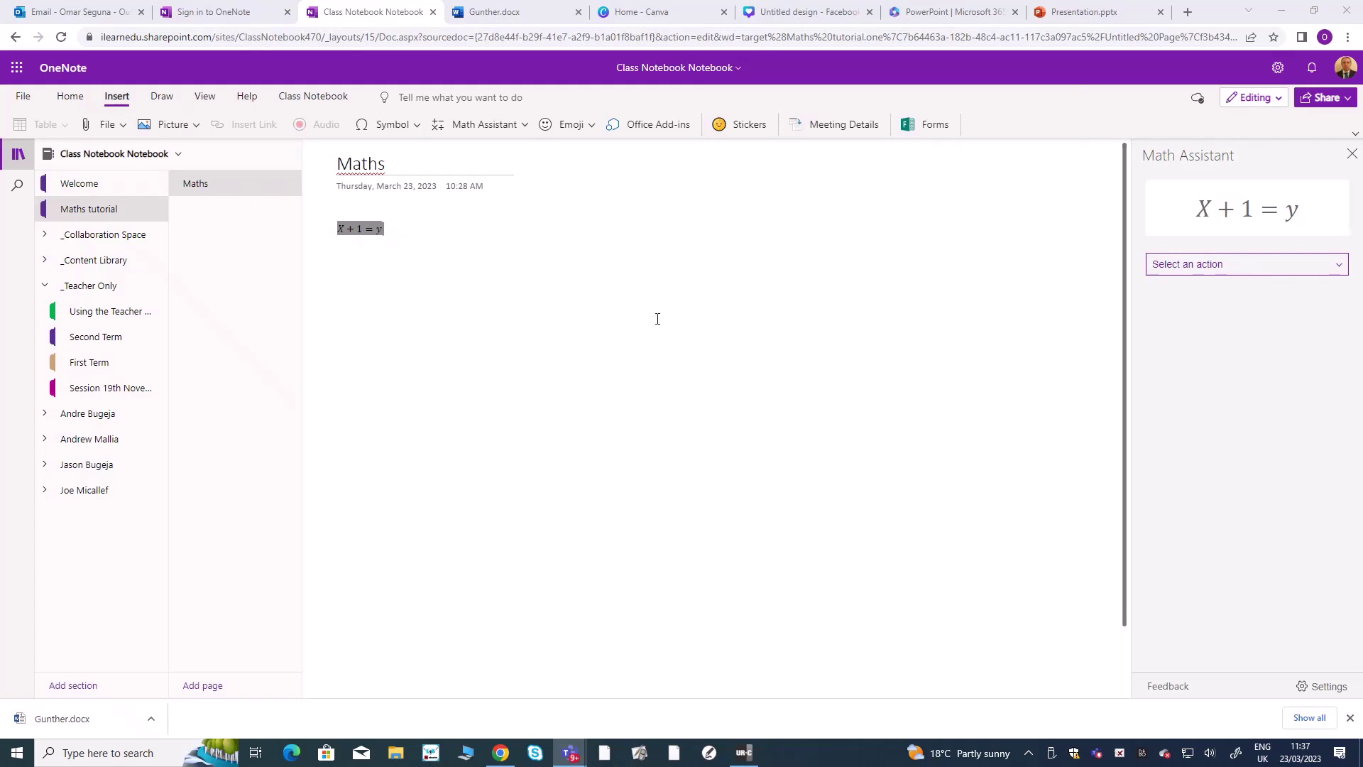
# Select the equation X + 1 = y on the Maths page and have Math Assistant solve it for y
pyautogui.click(399, 284)
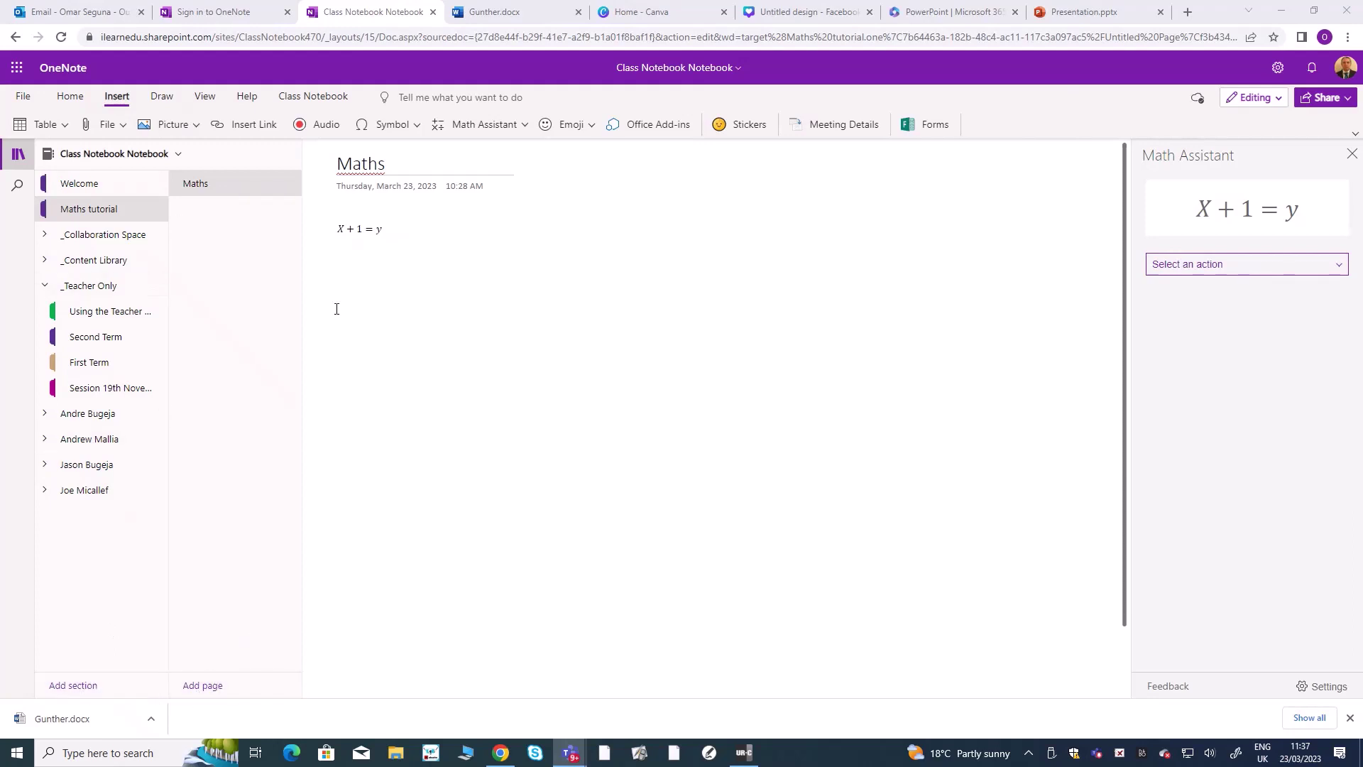
pyautogui.click(410, 221)
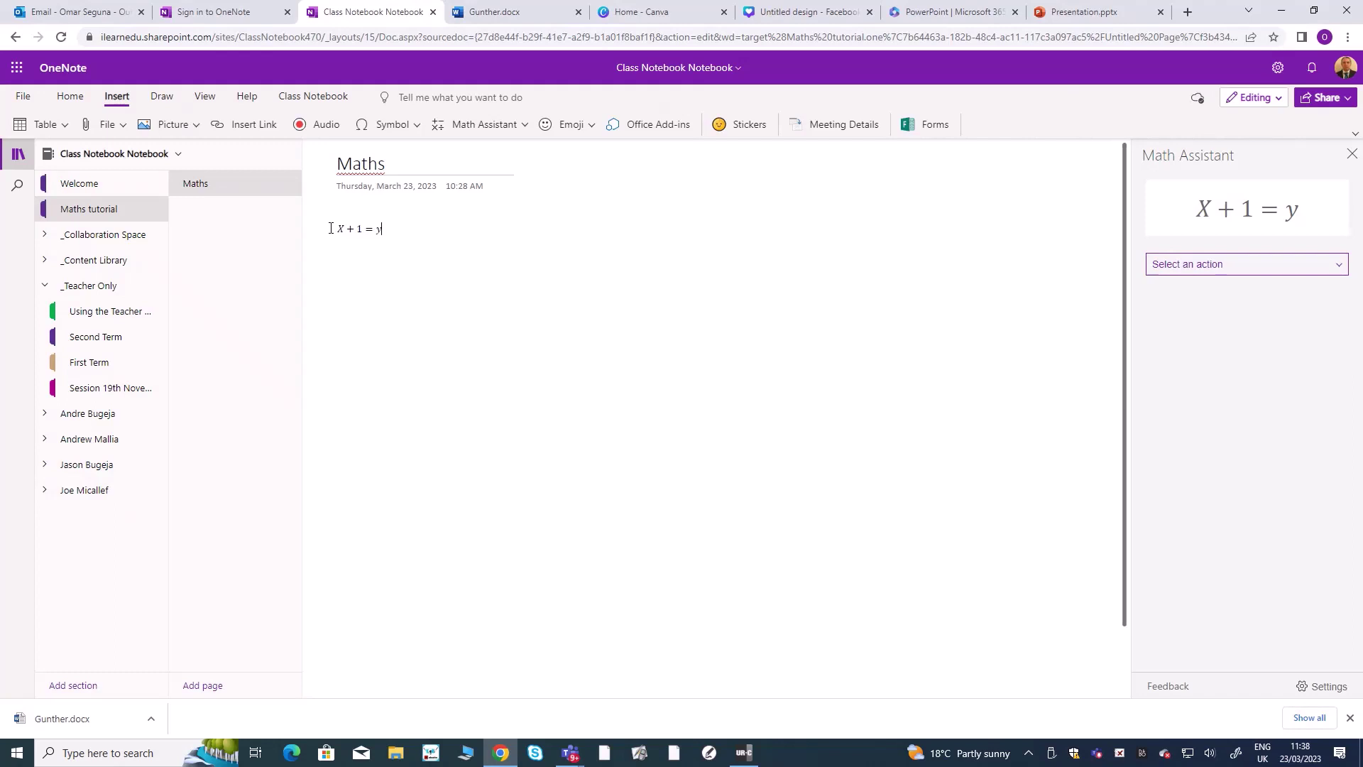
pyautogui.moveTo(331, 227); pyautogui.dragTo(422, 235)
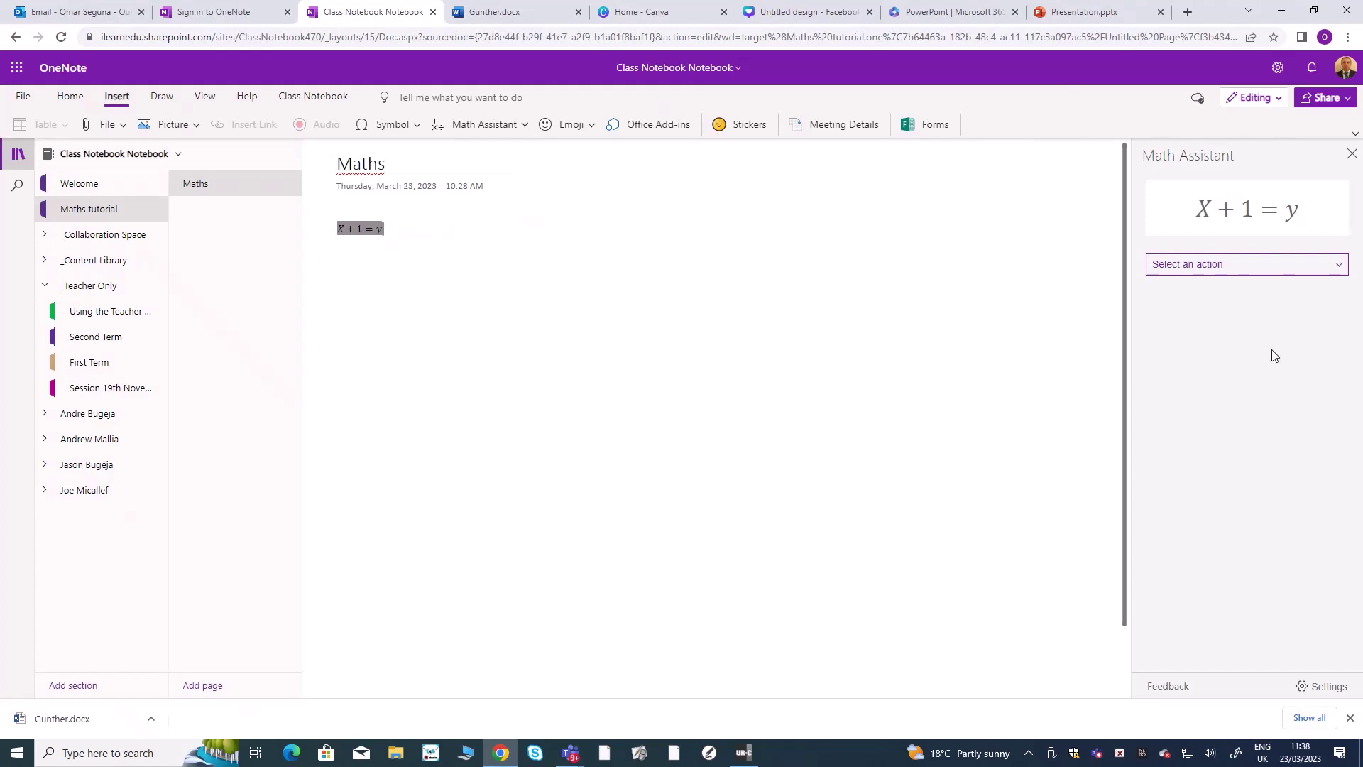
pyautogui.click(1269, 269)
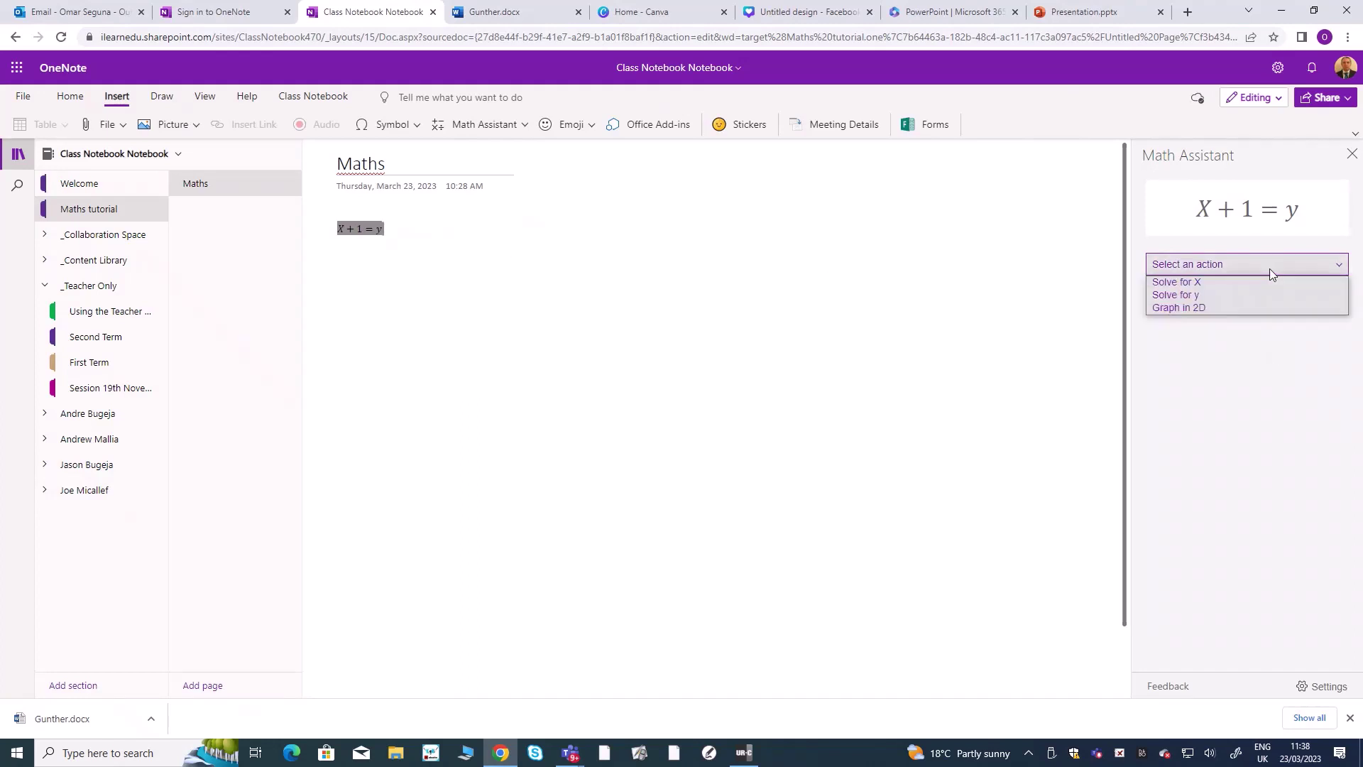
pyautogui.click(1213, 297)
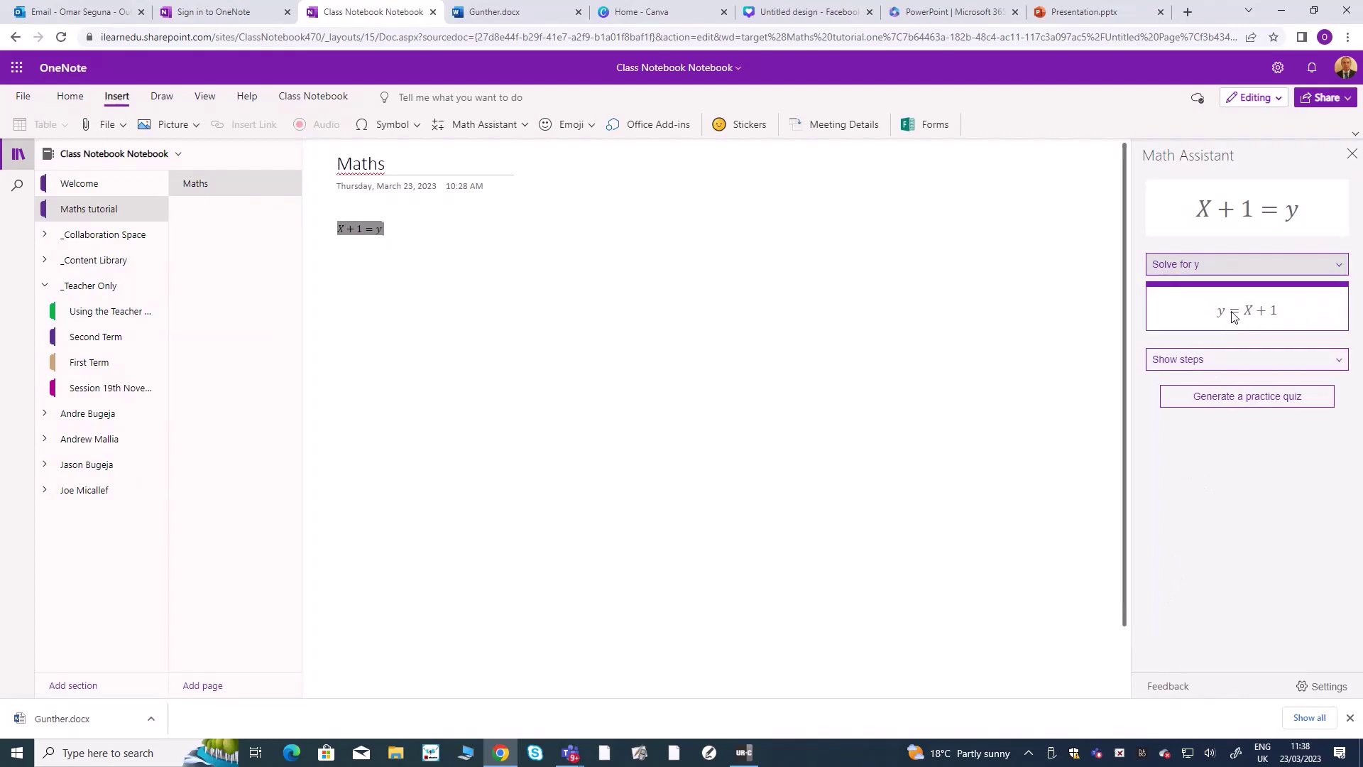
# Show the solution steps for the y result and place them on the page below the equation
pyautogui.click(1229, 361)
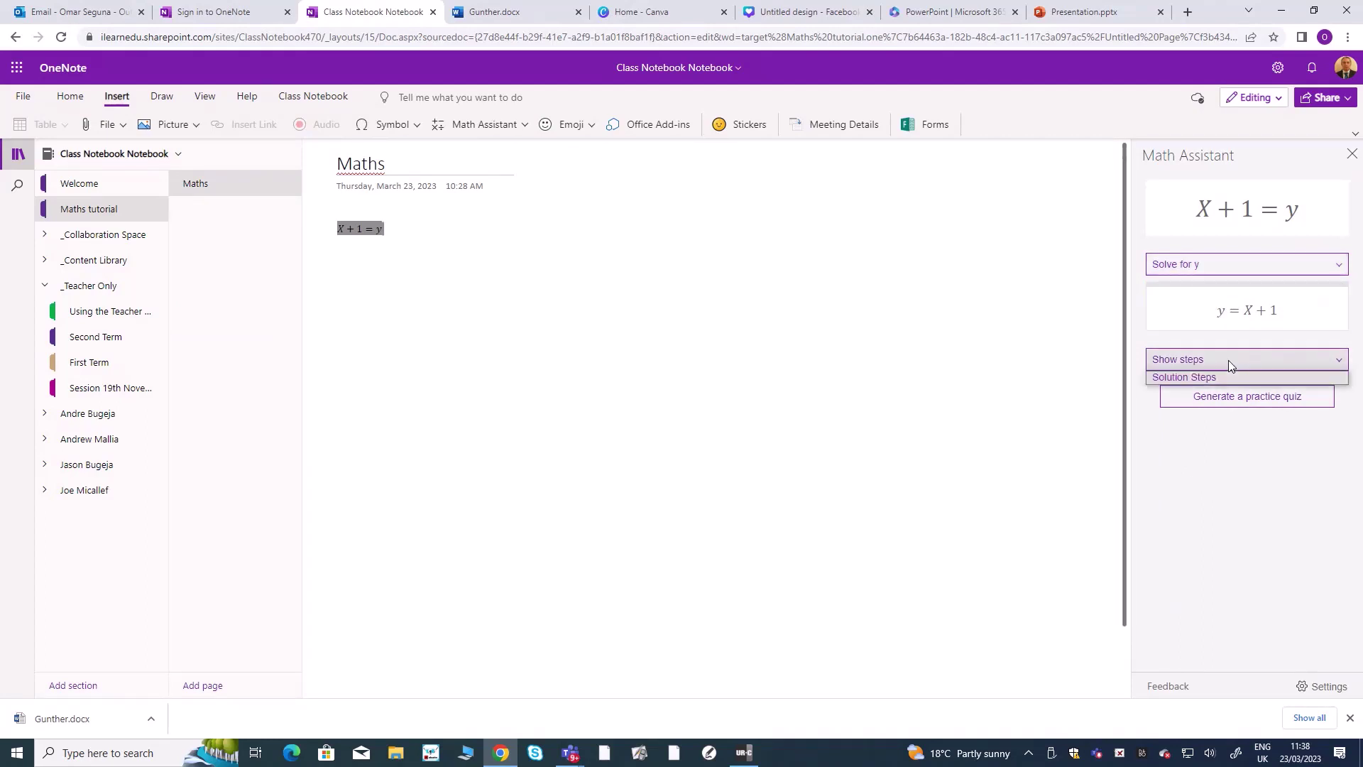
pyautogui.click(1211, 378)
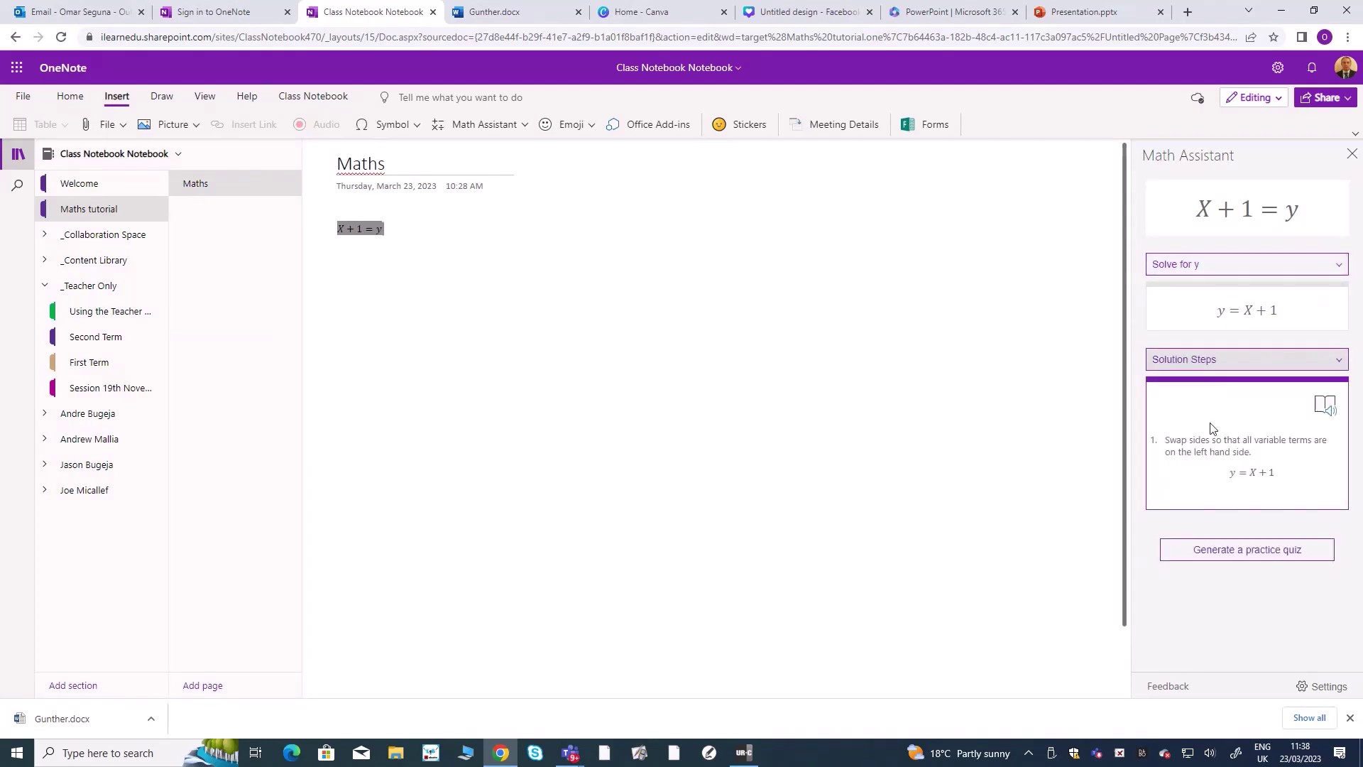
pyautogui.moveTo(1213, 476); pyautogui.dragTo(362, 279)
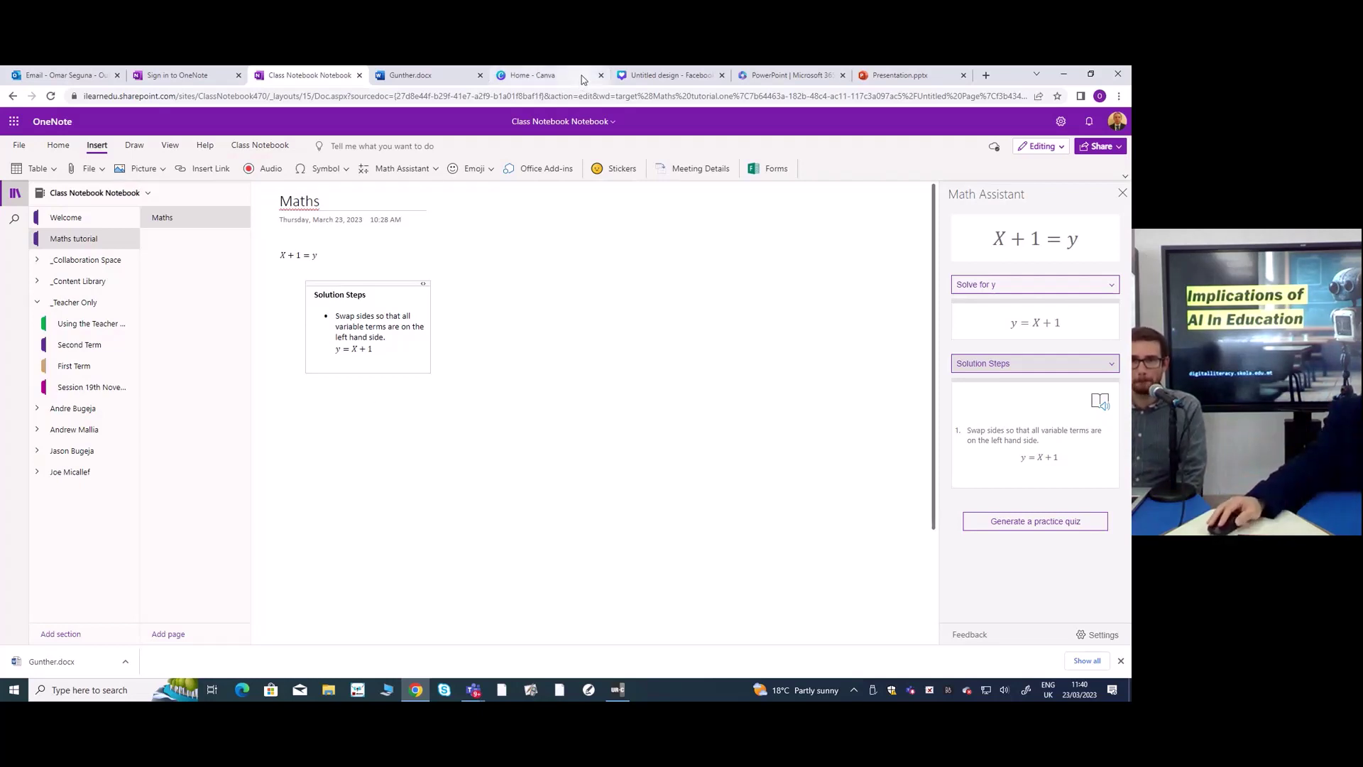
# Switch to Microsoft Forms and create a new quiz
pyautogui.click(14, 124)
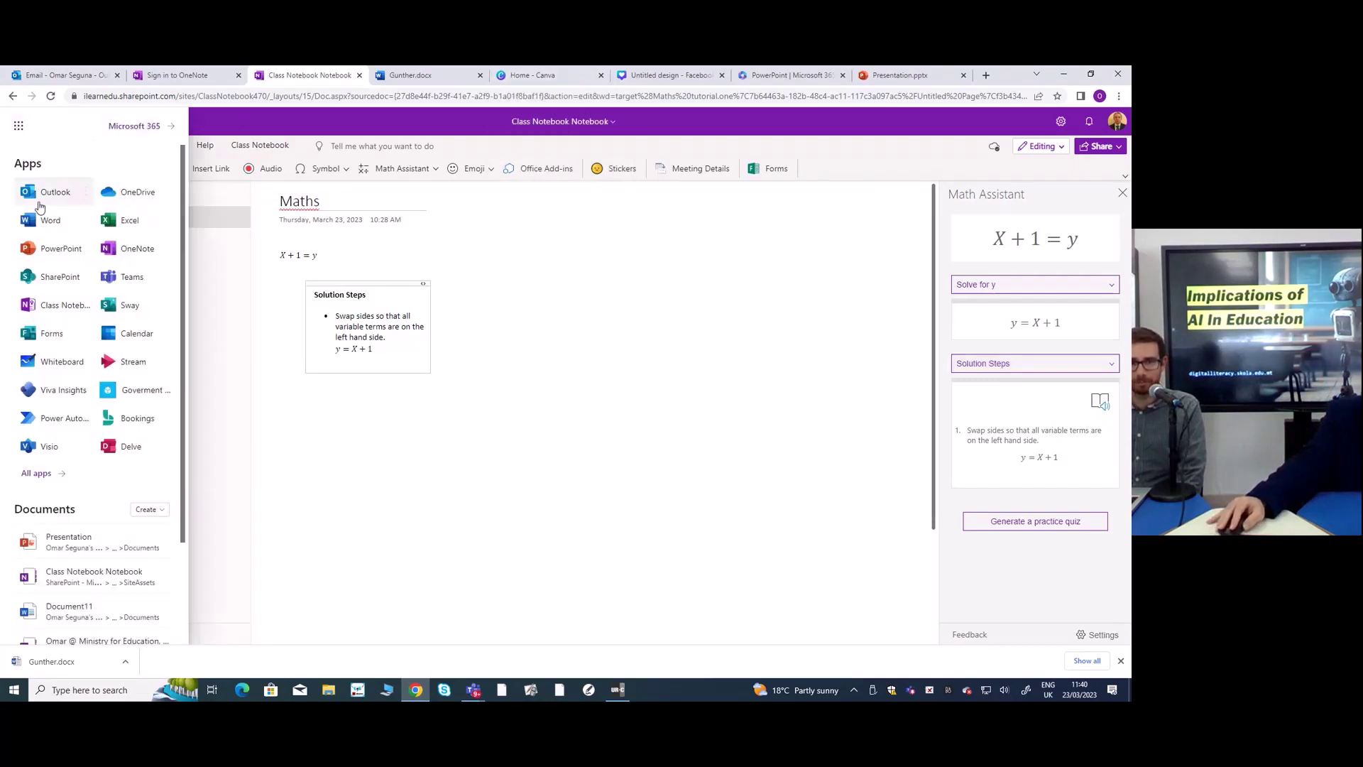
pyautogui.click(53, 334)
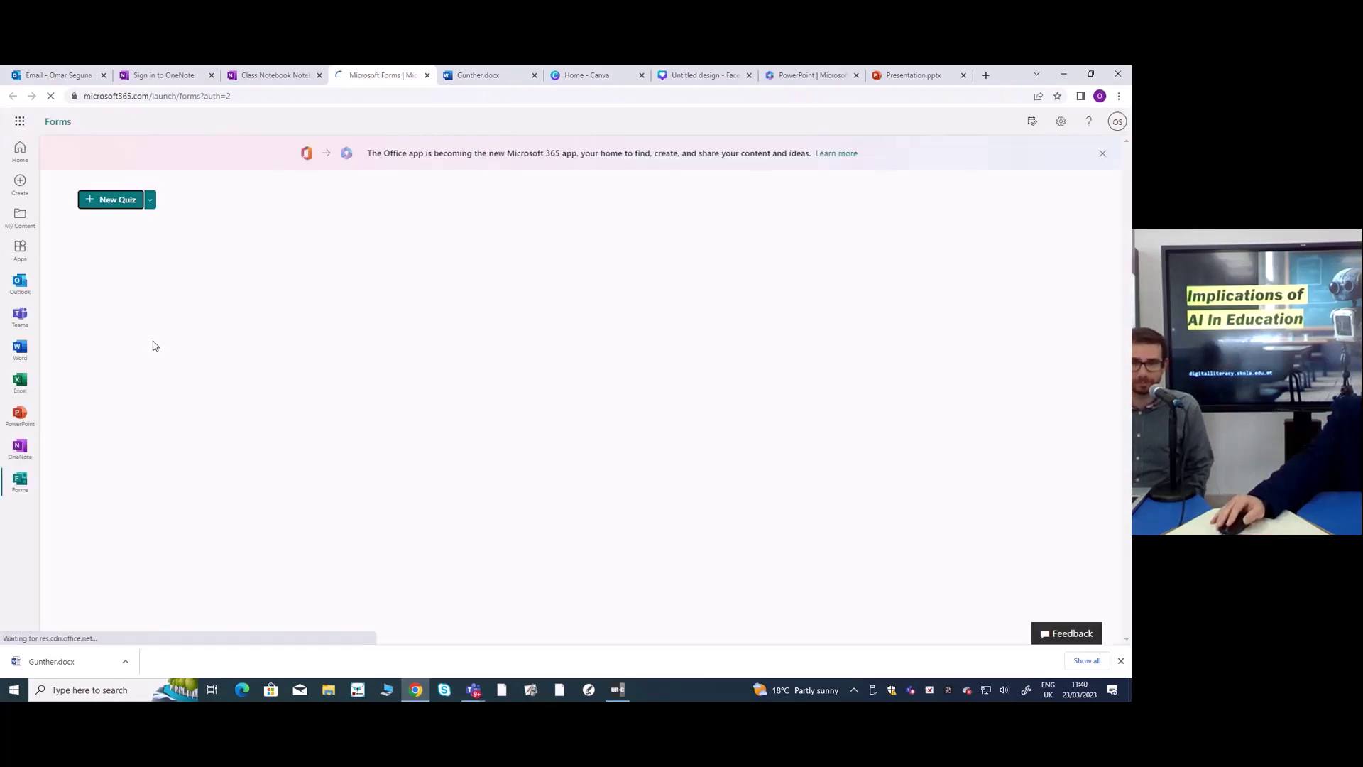
pyautogui.click(110, 202)
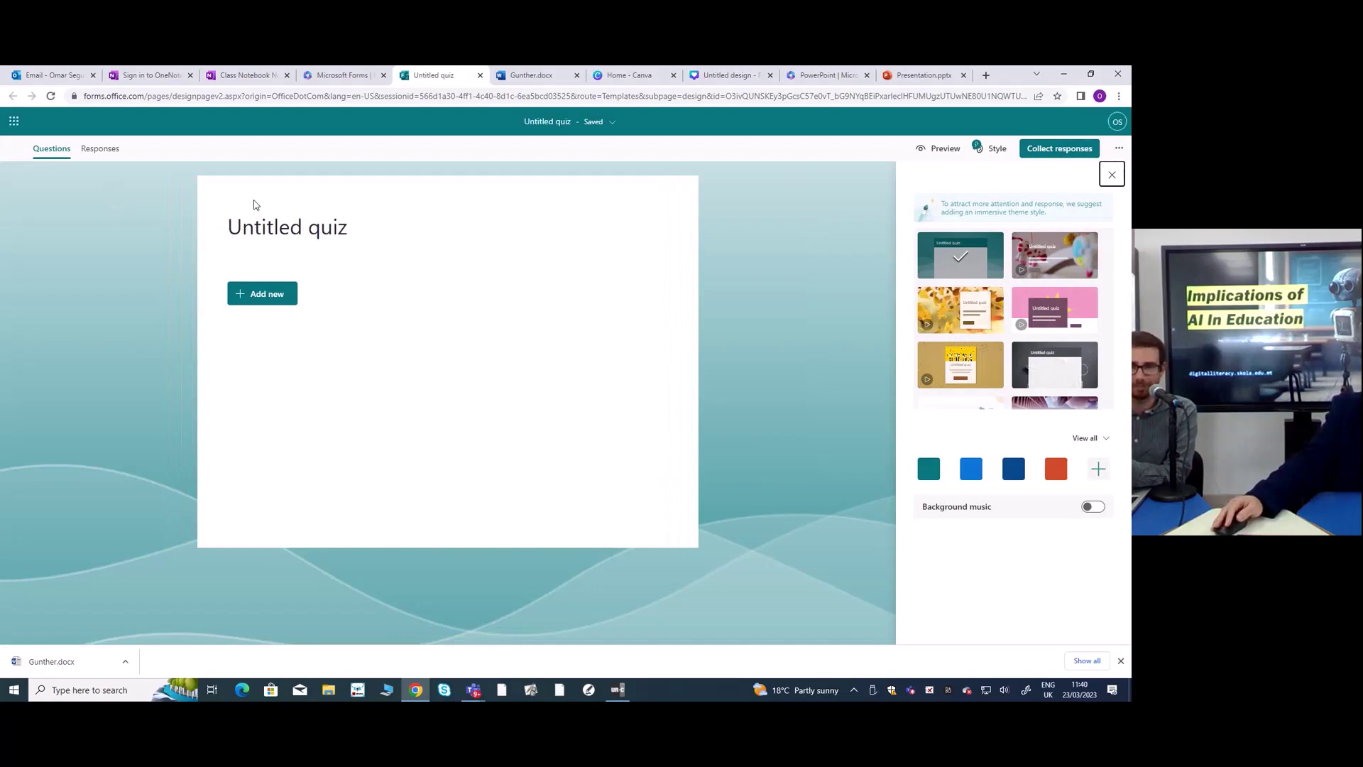
# Title the untitled quiz "Capital Cities"
pyautogui.click(259, 233)
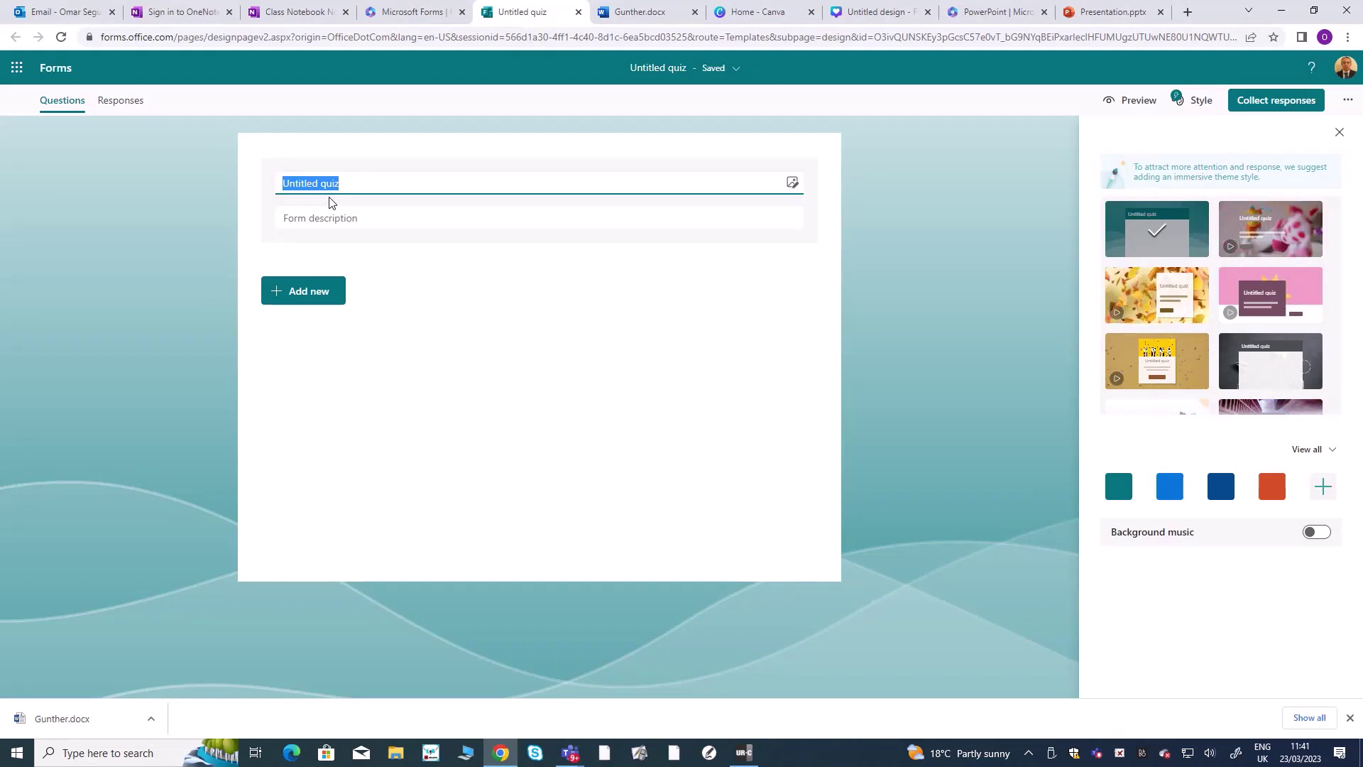
pyautogui.write('C')
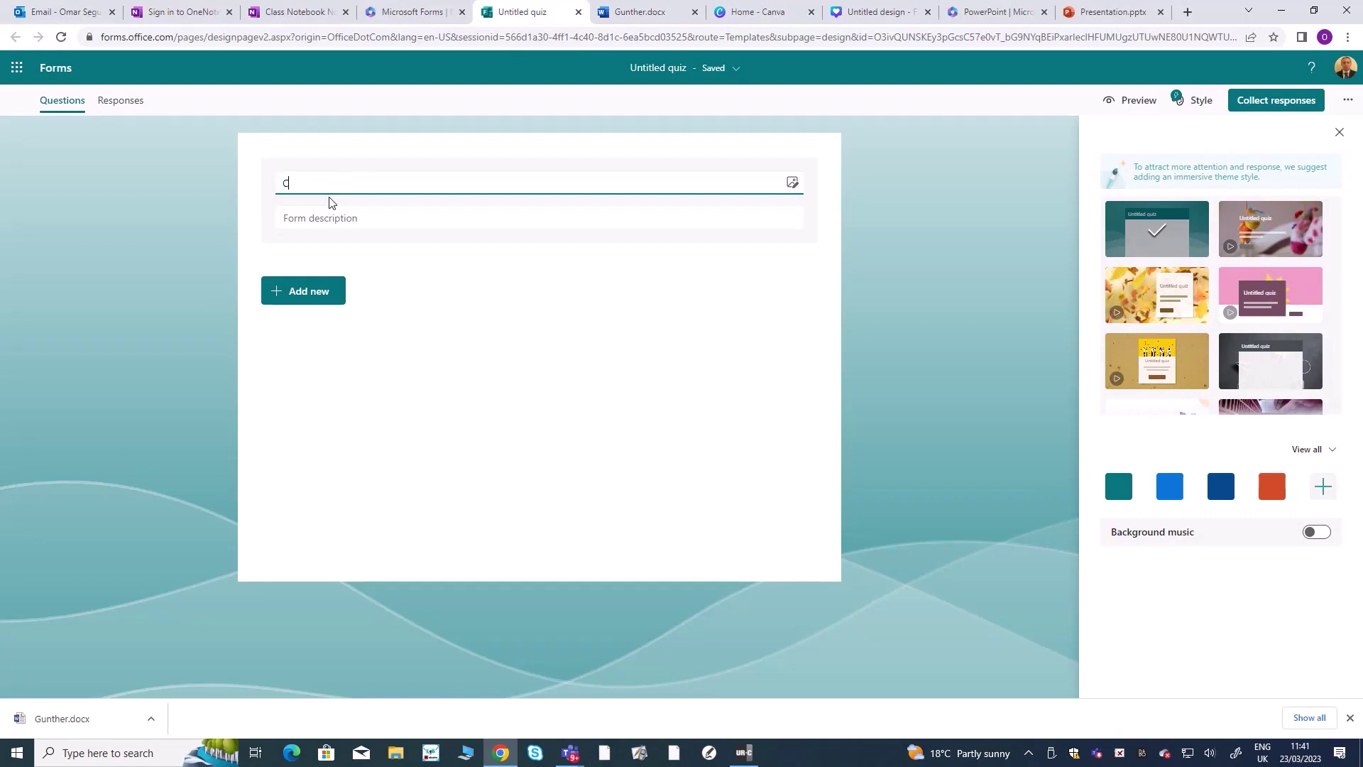
pyautogui.write('apital Cities')
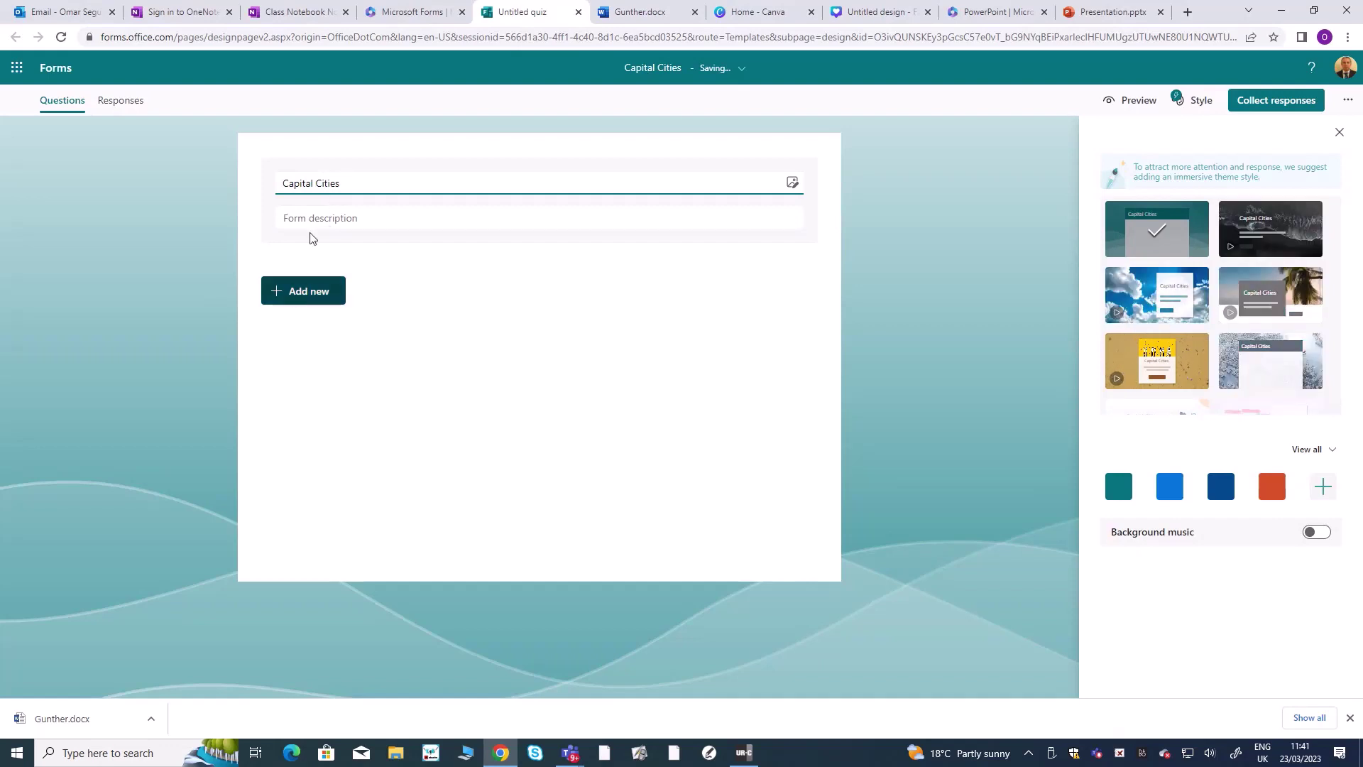
# Add a choice question "Which is the capital city of England?" with London as the first option
pyautogui.click(292, 296)
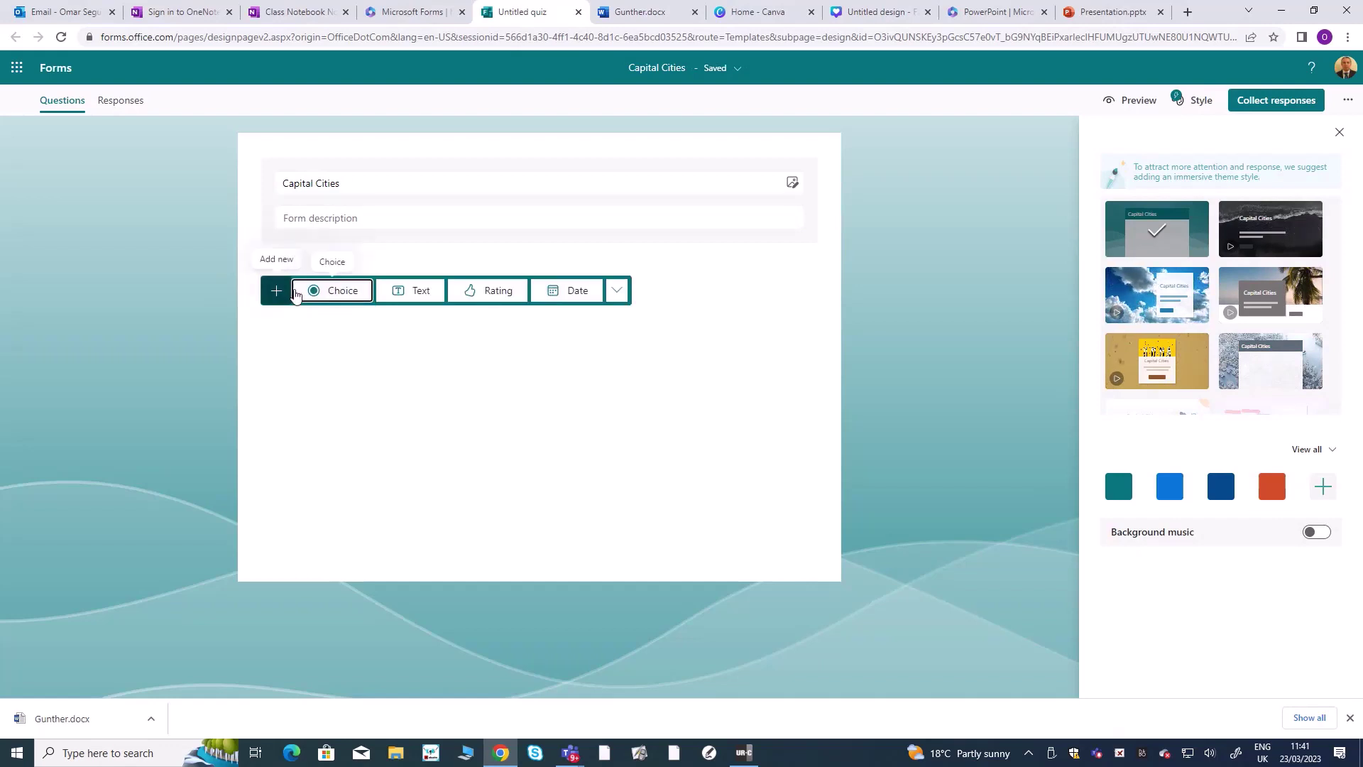
pyautogui.click(328, 292)
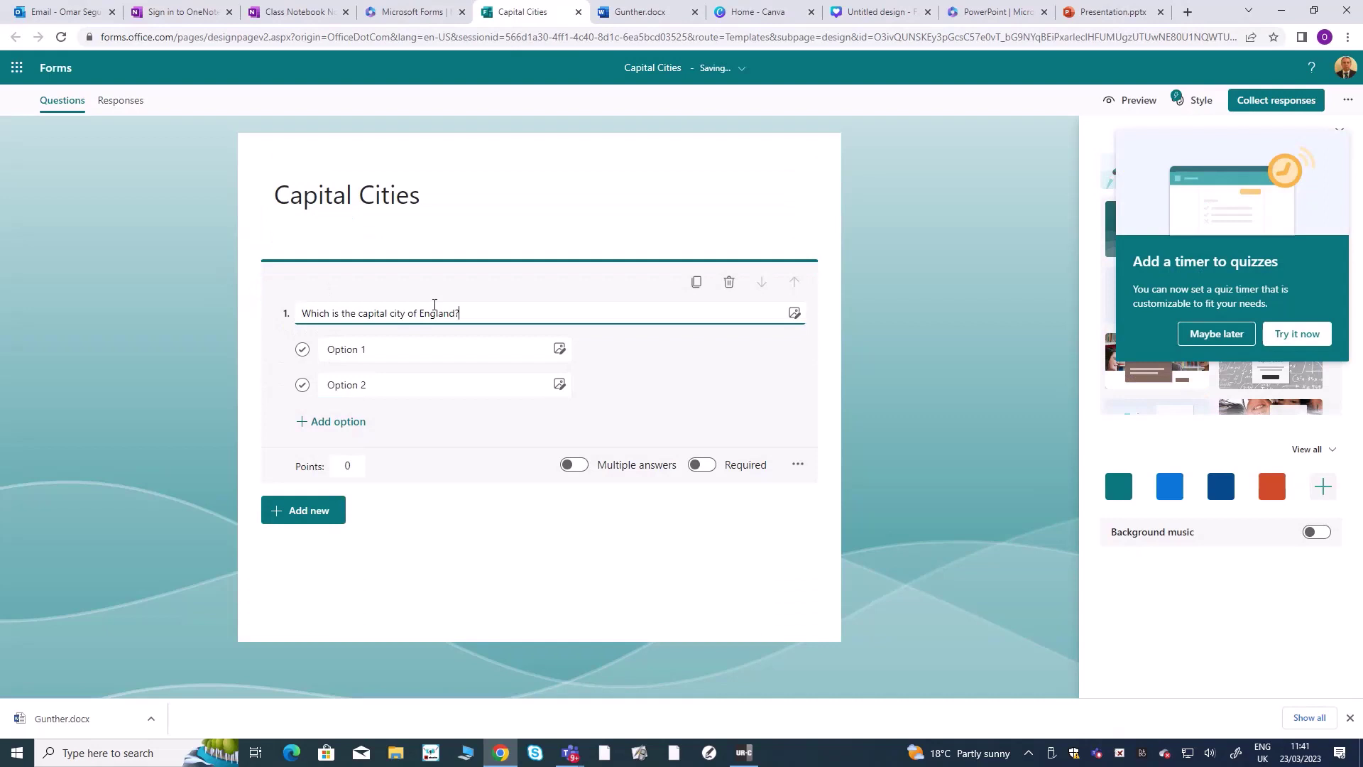
pyautogui.click(409, 352)
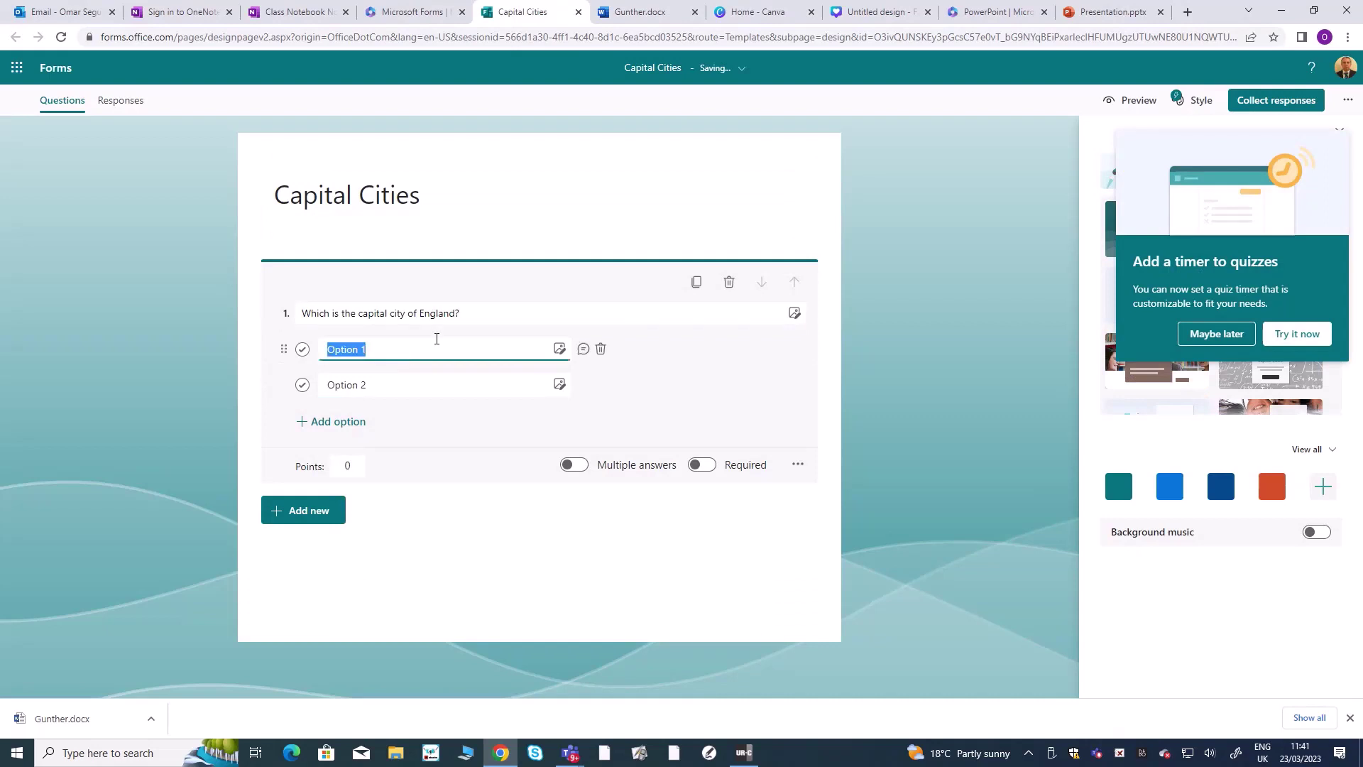
pyautogui.write('London')
pyautogui.press('Tab')
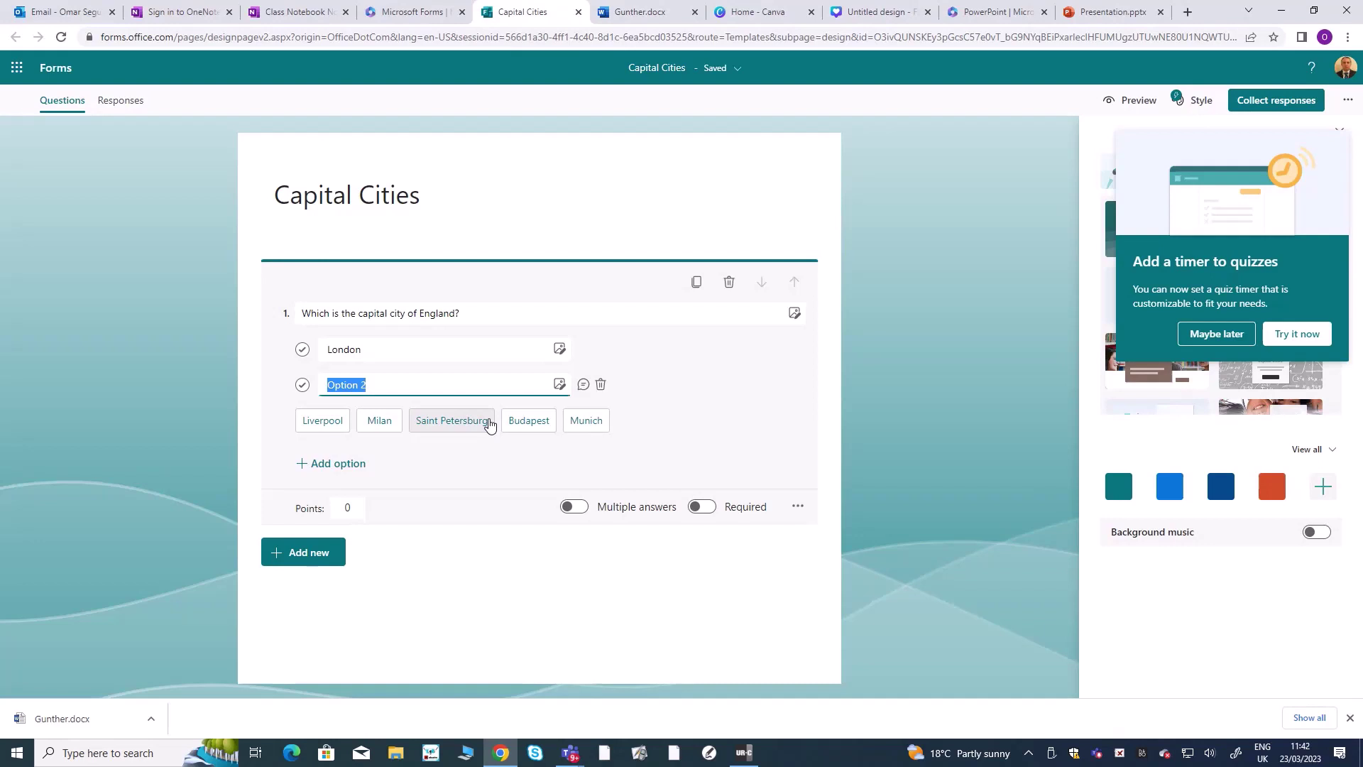
# Fill the remaining answer options with the suggestions Liverpool, Munich and Budapest, adding a third and fourth option
pyautogui.click(322, 426)
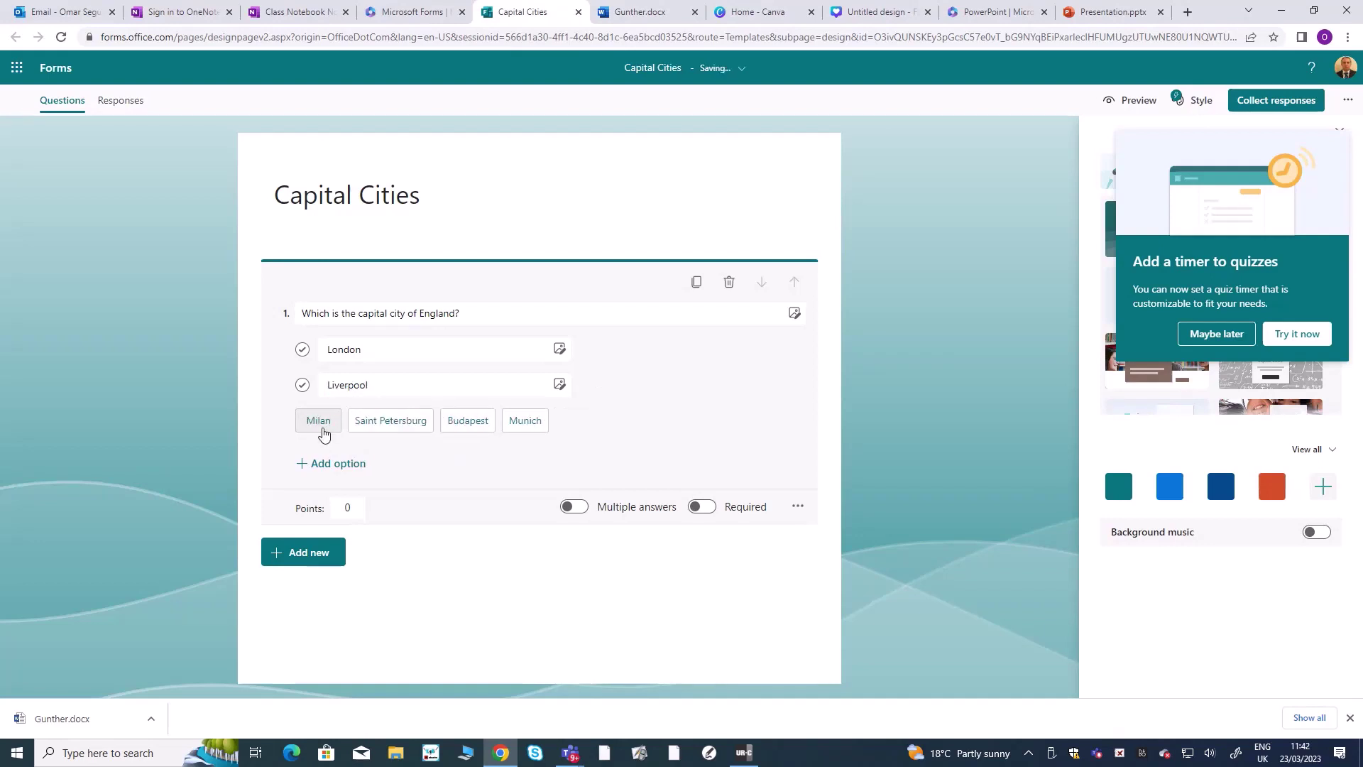
pyautogui.click(340, 467)
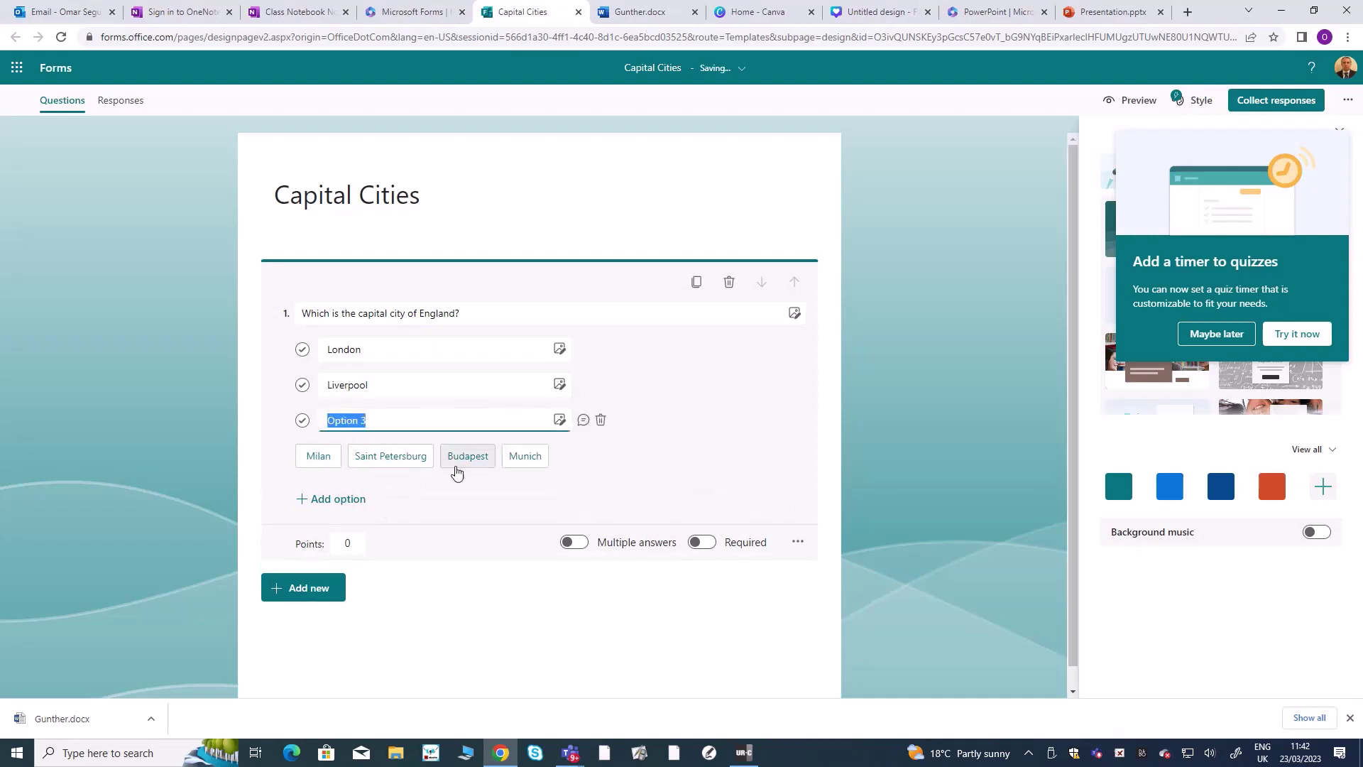
pyautogui.click(532, 460)
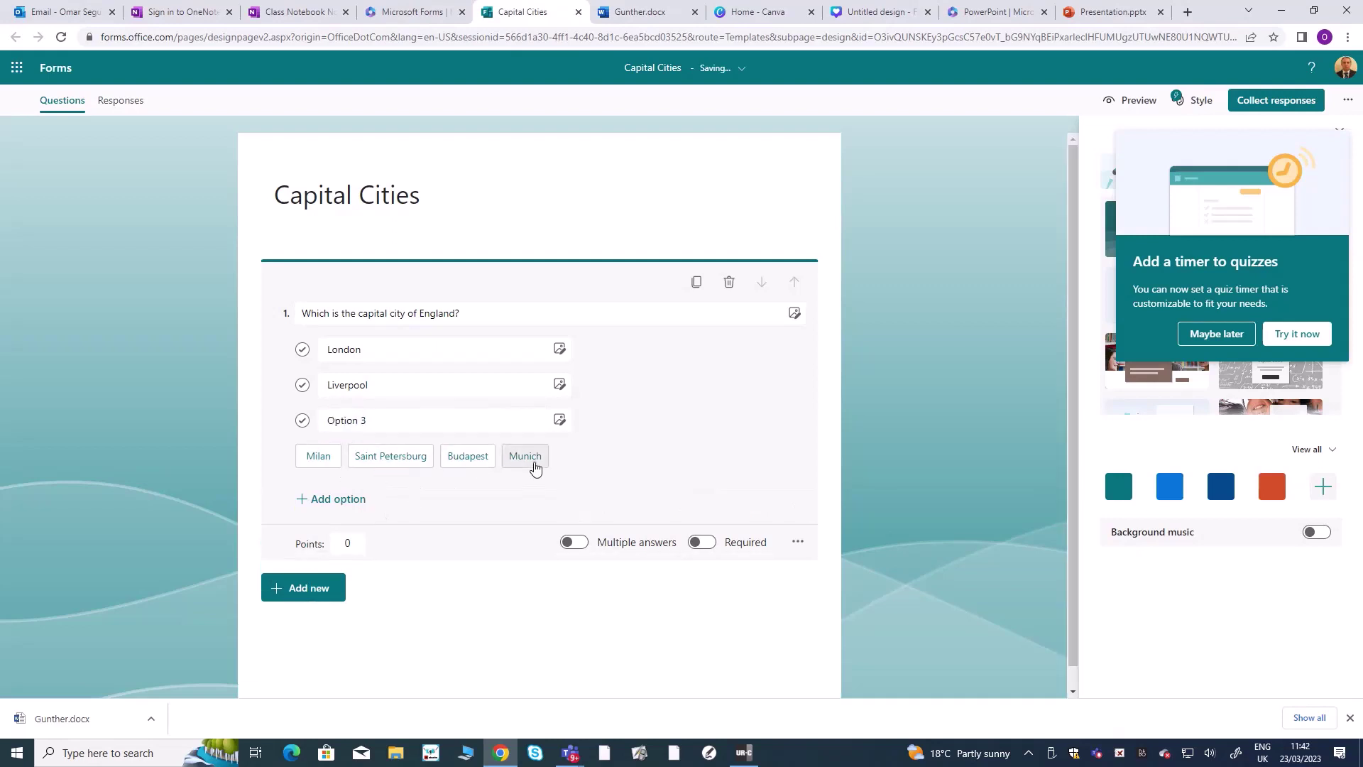
pyautogui.click(336, 499)
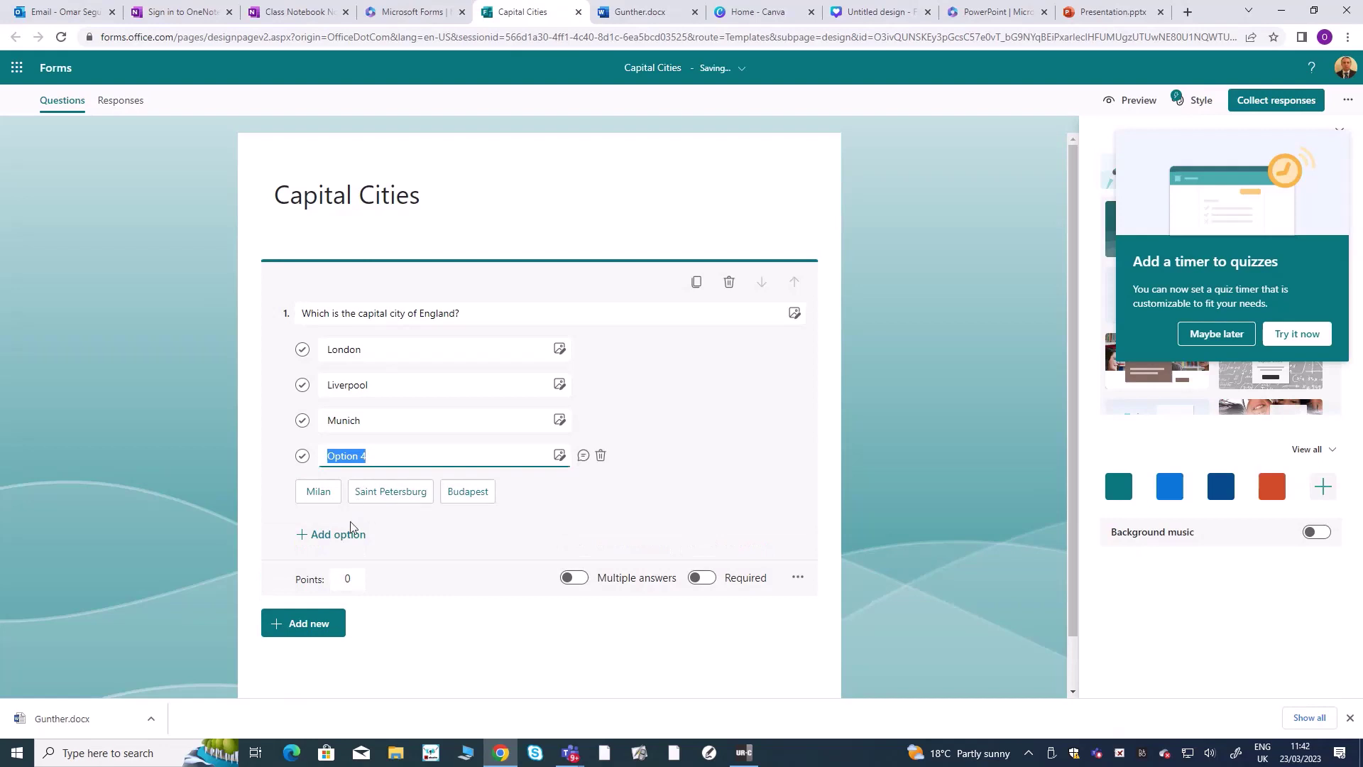
pyautogui.click(472, 491)
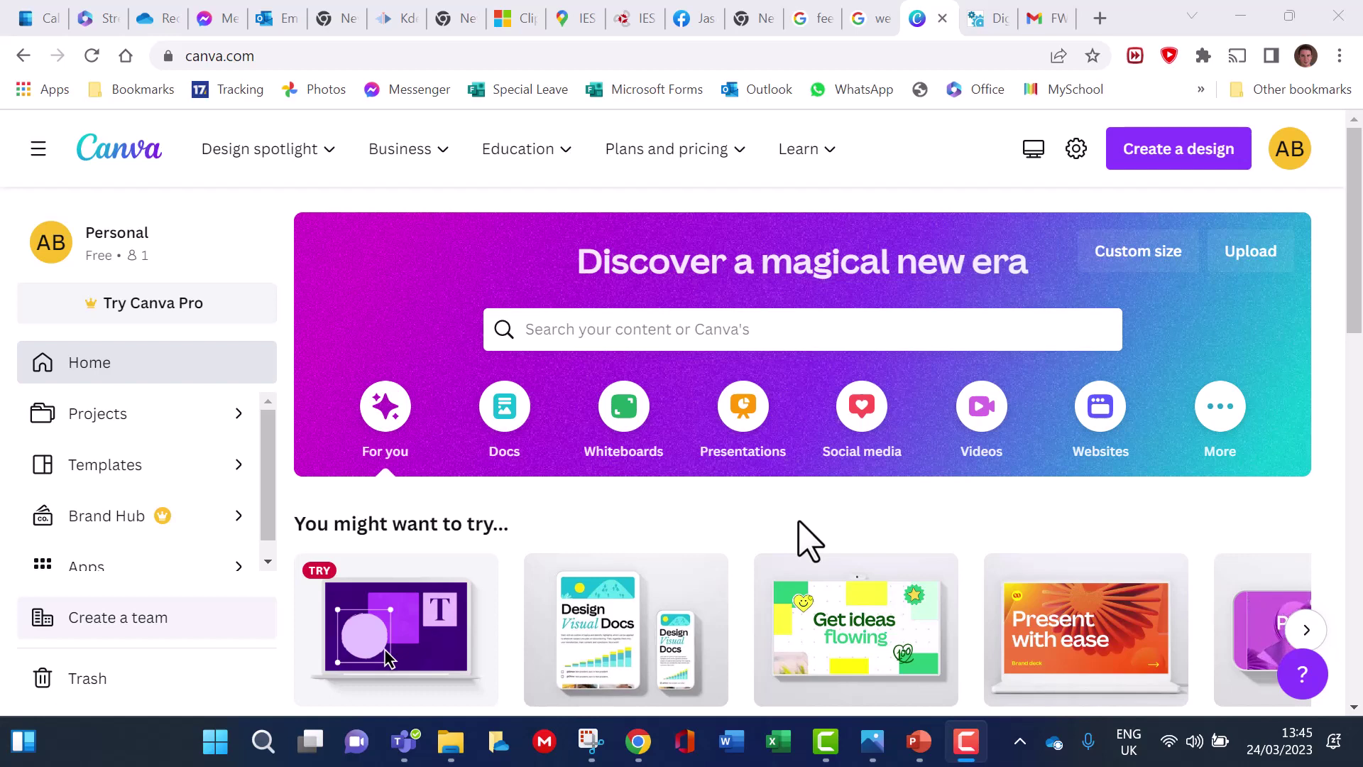
# In Canva, create a blank landscape Facebook post from the social media designs and skip the introductory tour
pyautogui.click(867, 424)
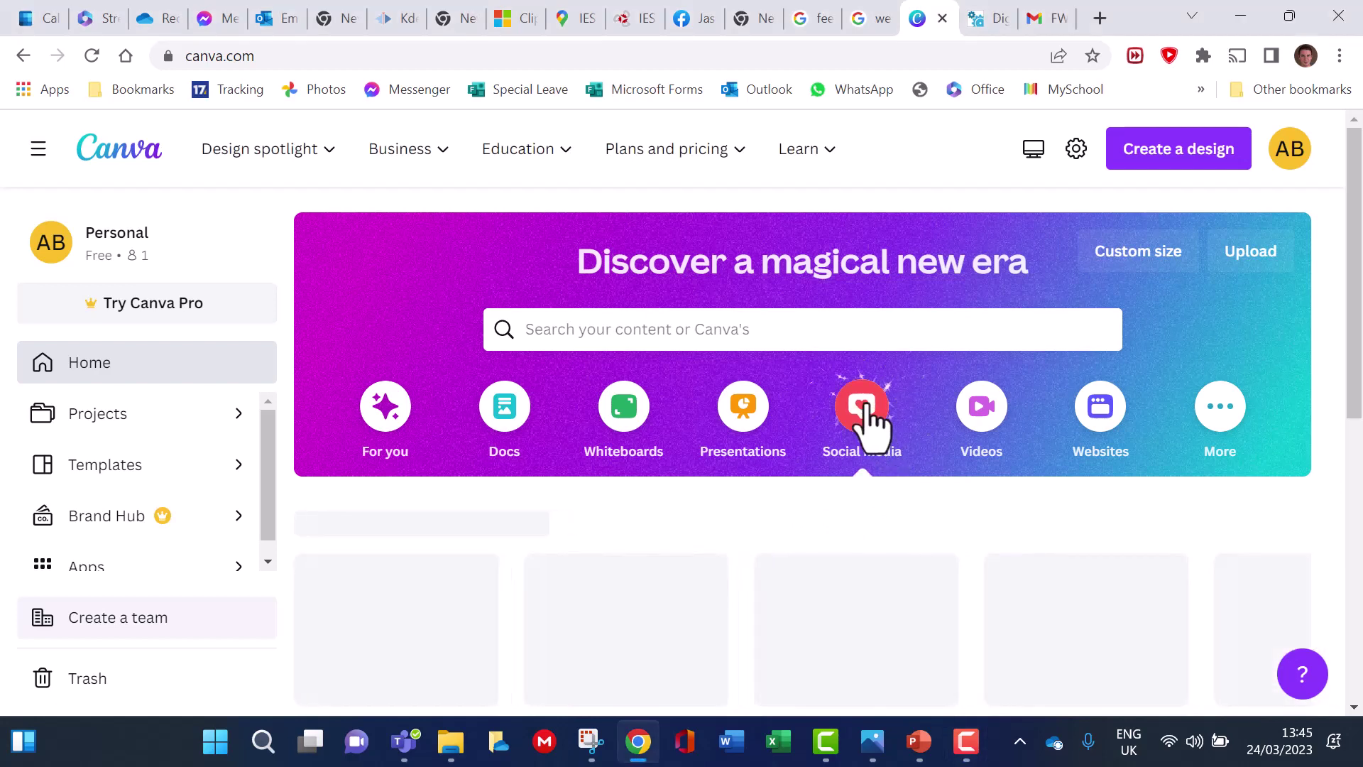
pyautogui.scroll(-1, 859, 426)
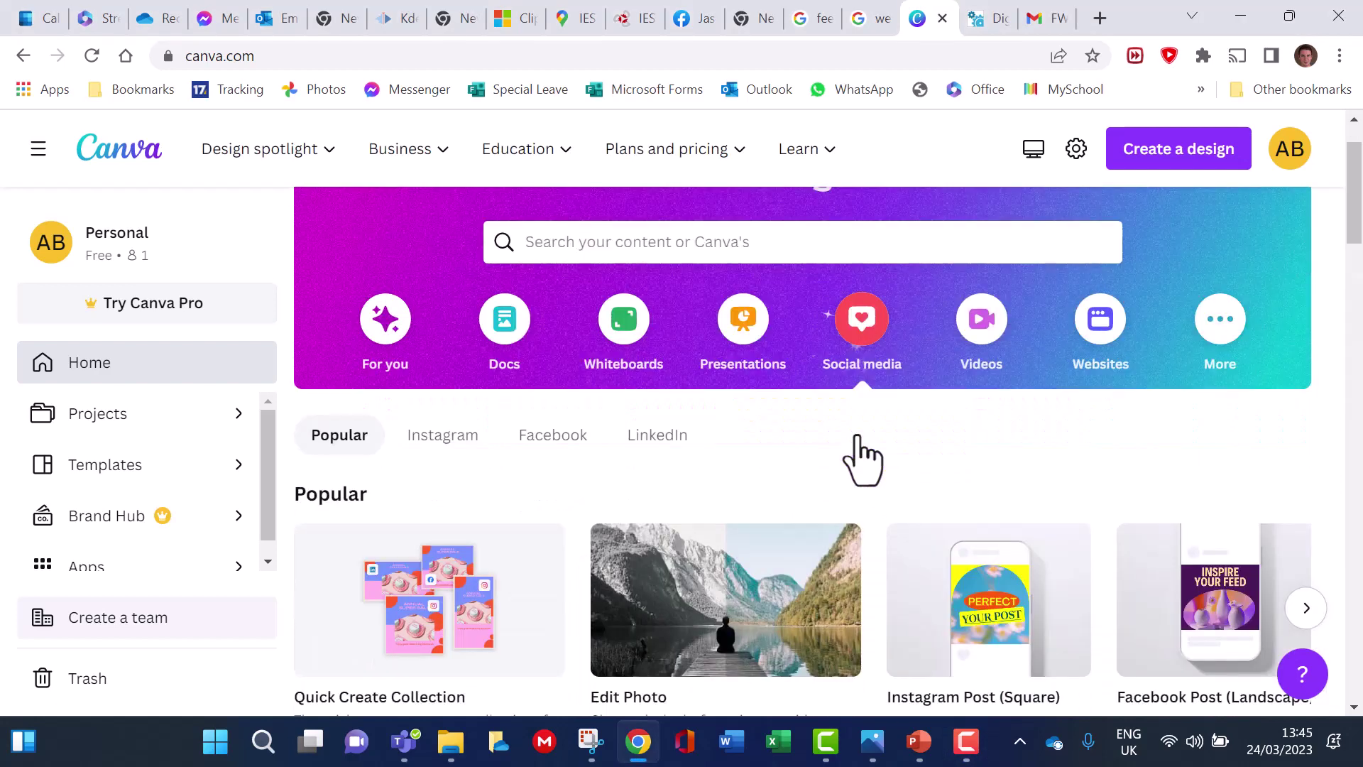
pyautogui.scroll(-3, 859, 448)
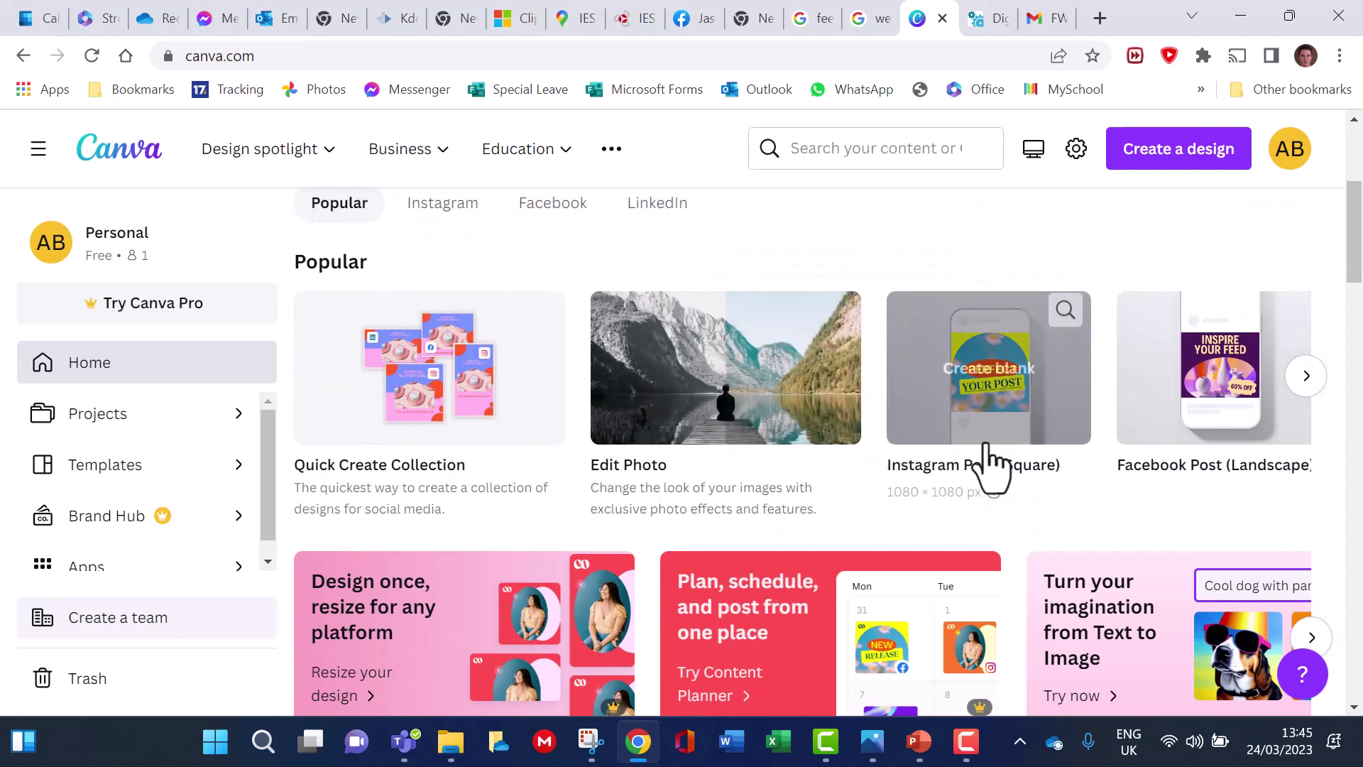
pyautogui.click(1217, 408)
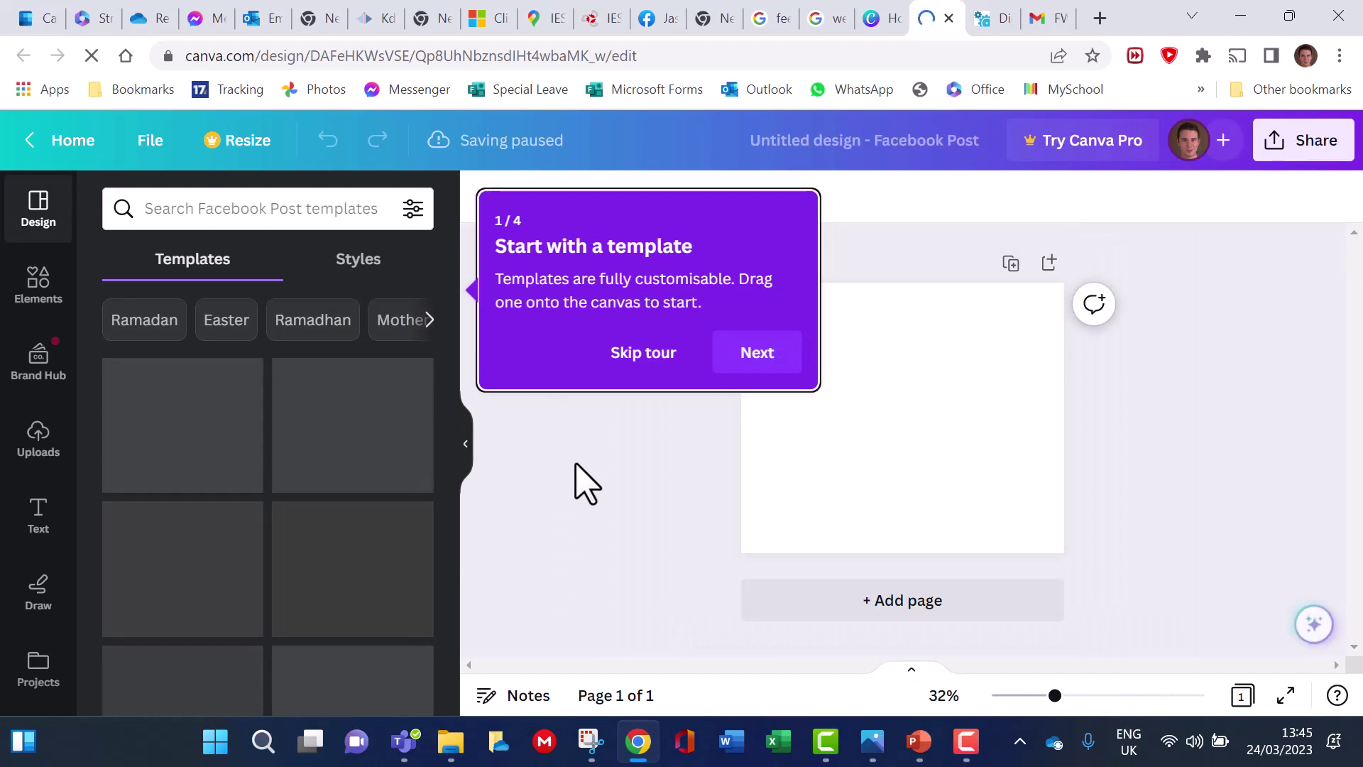
pyautogui.click(635, 355)
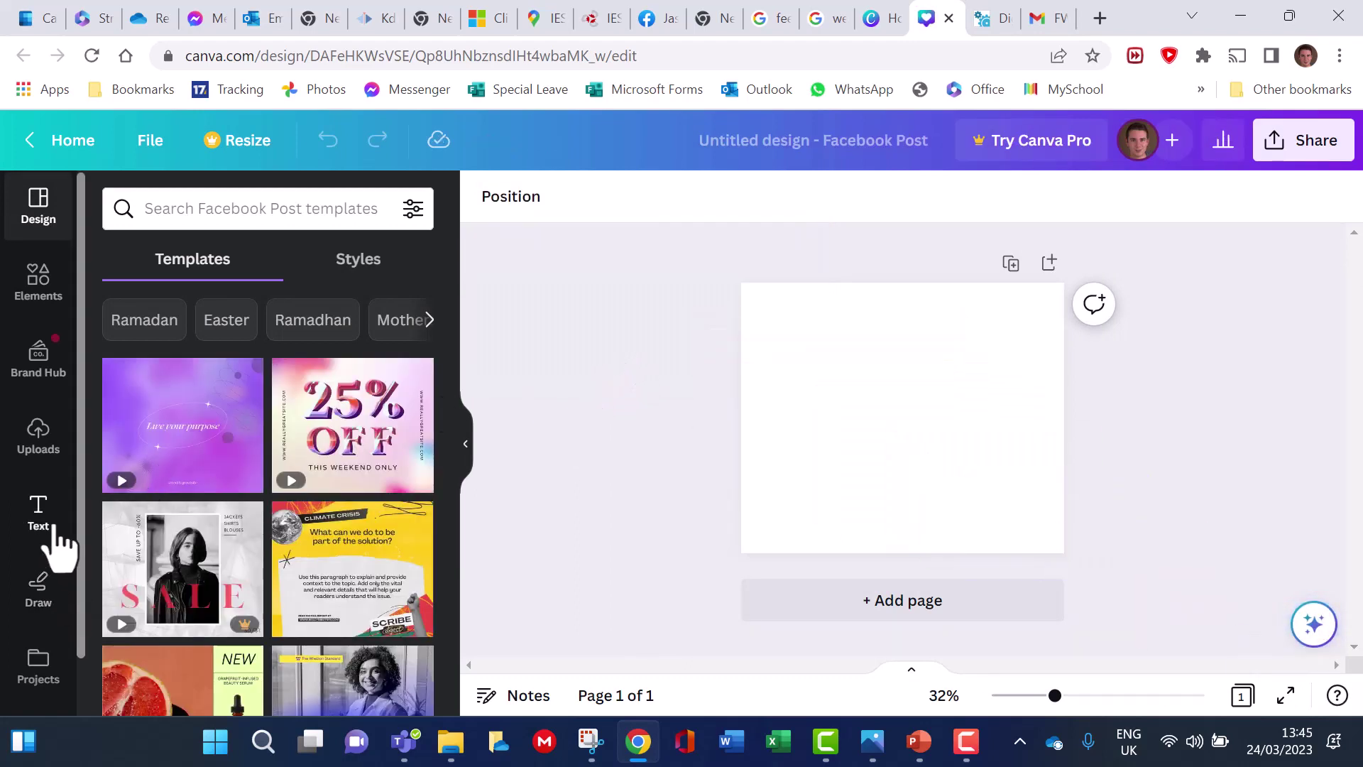
# Generate images with Text to Image using the prompt "Trees near a river on the moon."
pyautogui.scroll(-1, 49, 543)
pyautogui.click(39, 682)
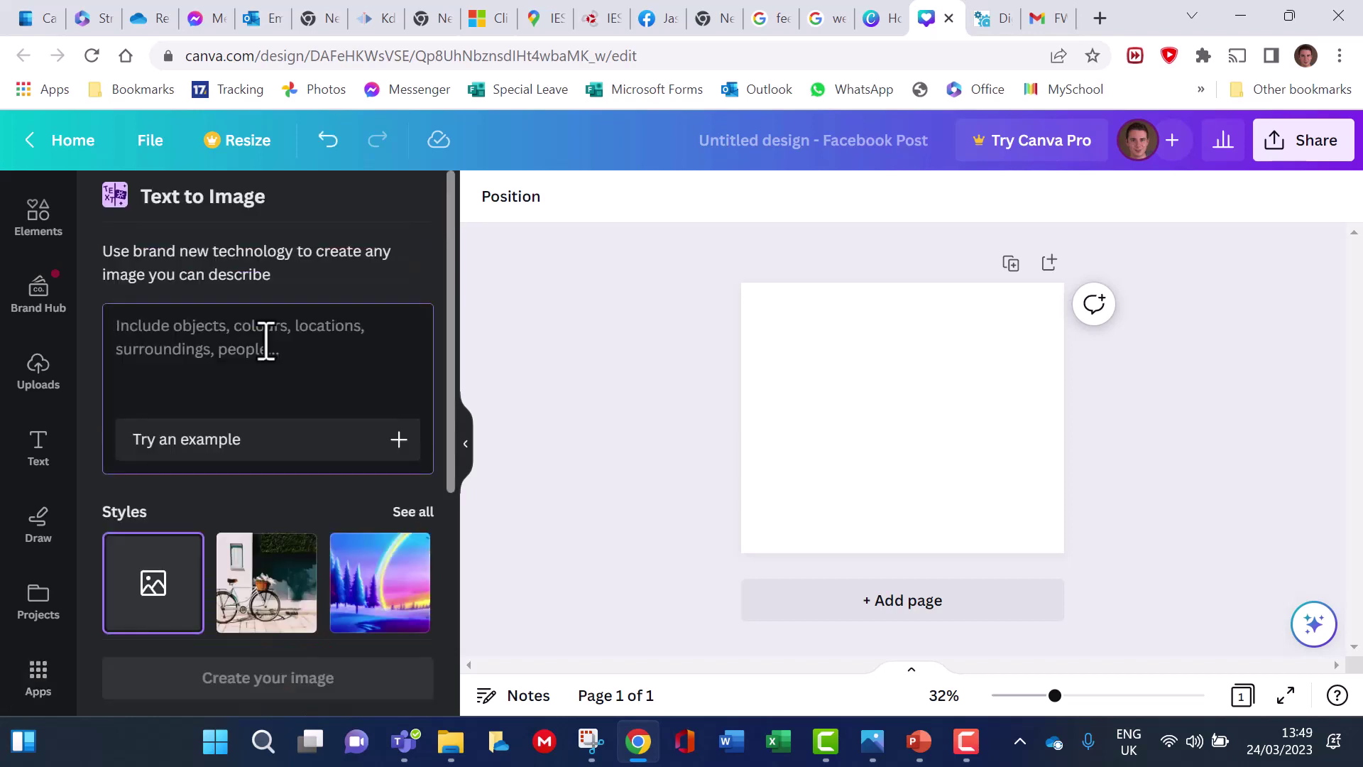
pyautogui.write('Trees near')
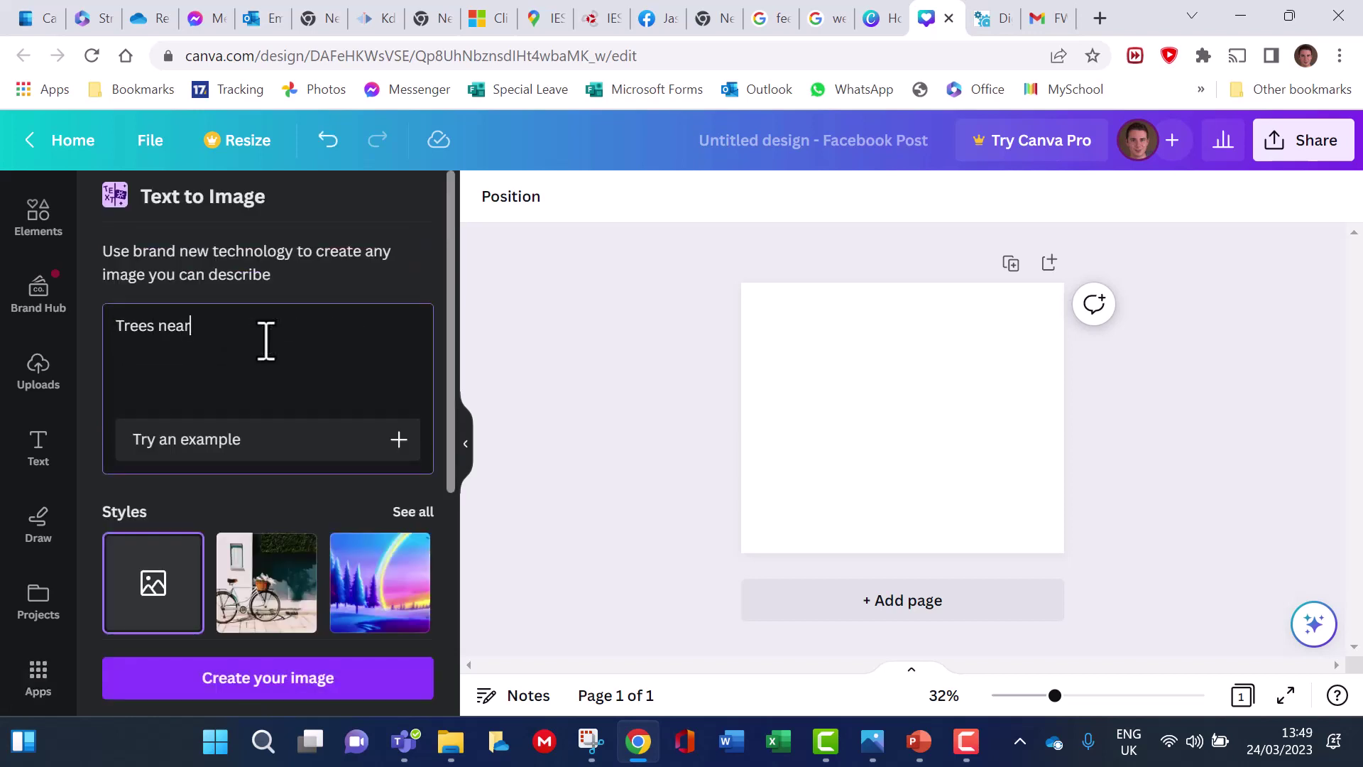
pyautogui.write(' a river on the moon.')
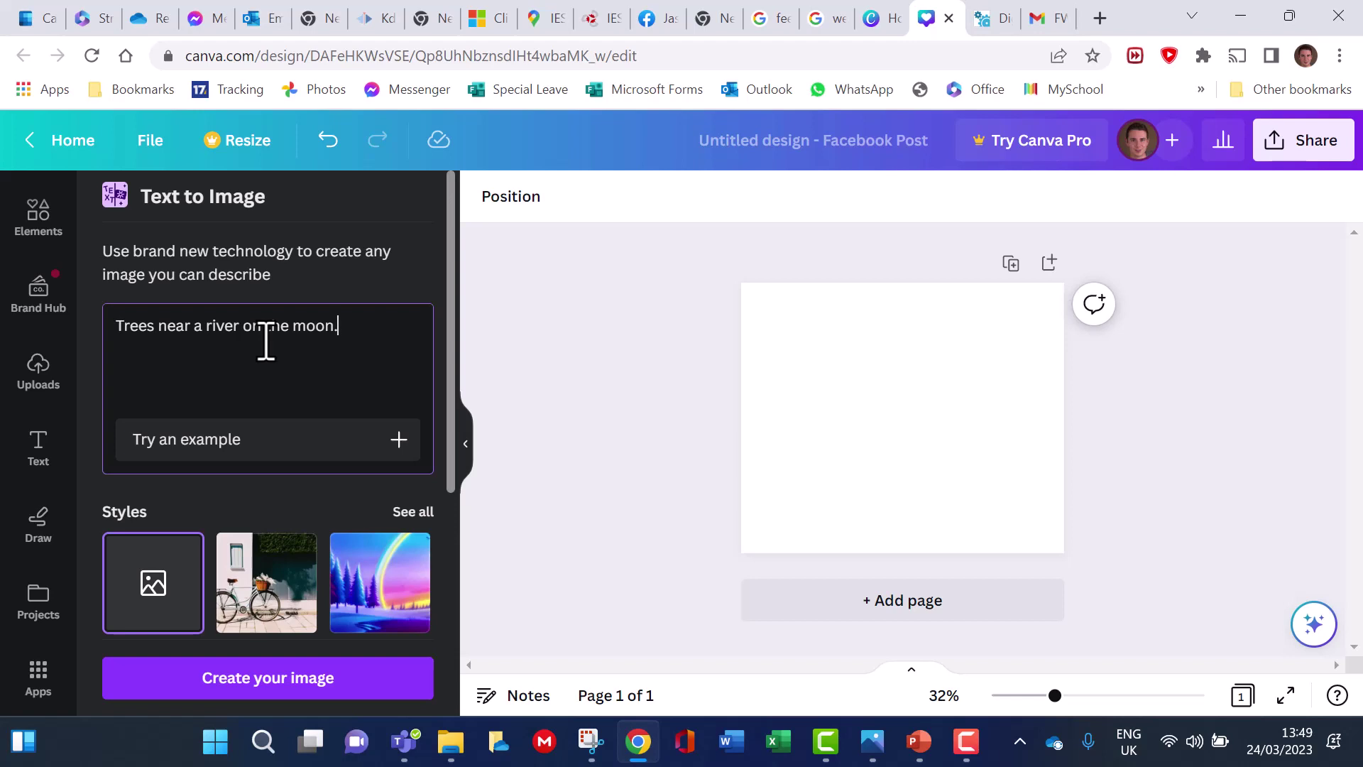
pyautogui.press('Return')
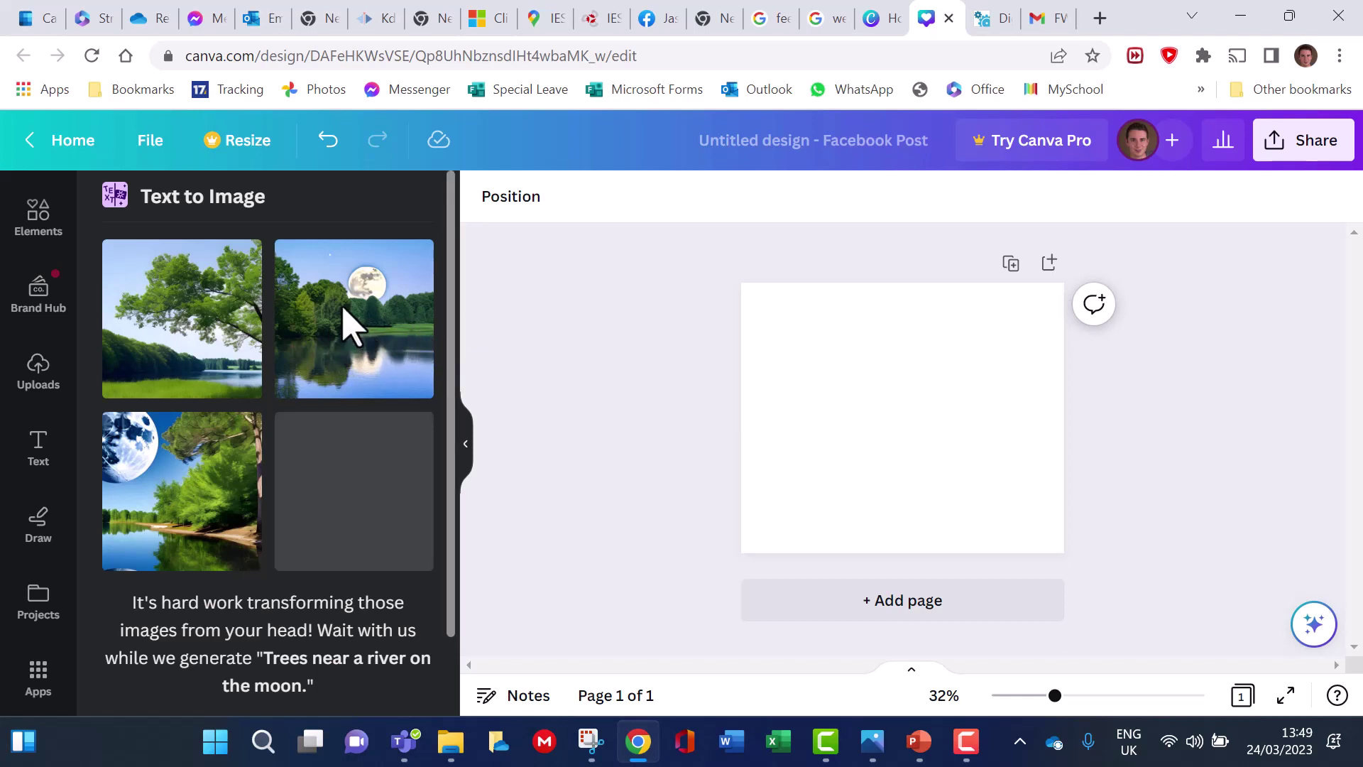
# Place the generated picture of a full moon above dark trees and a lake on the page and enlarge it to nearly fill the page
pyautogui.scroll(-1, 366, 374)
pyautogui.scroll(2, 366, 373)
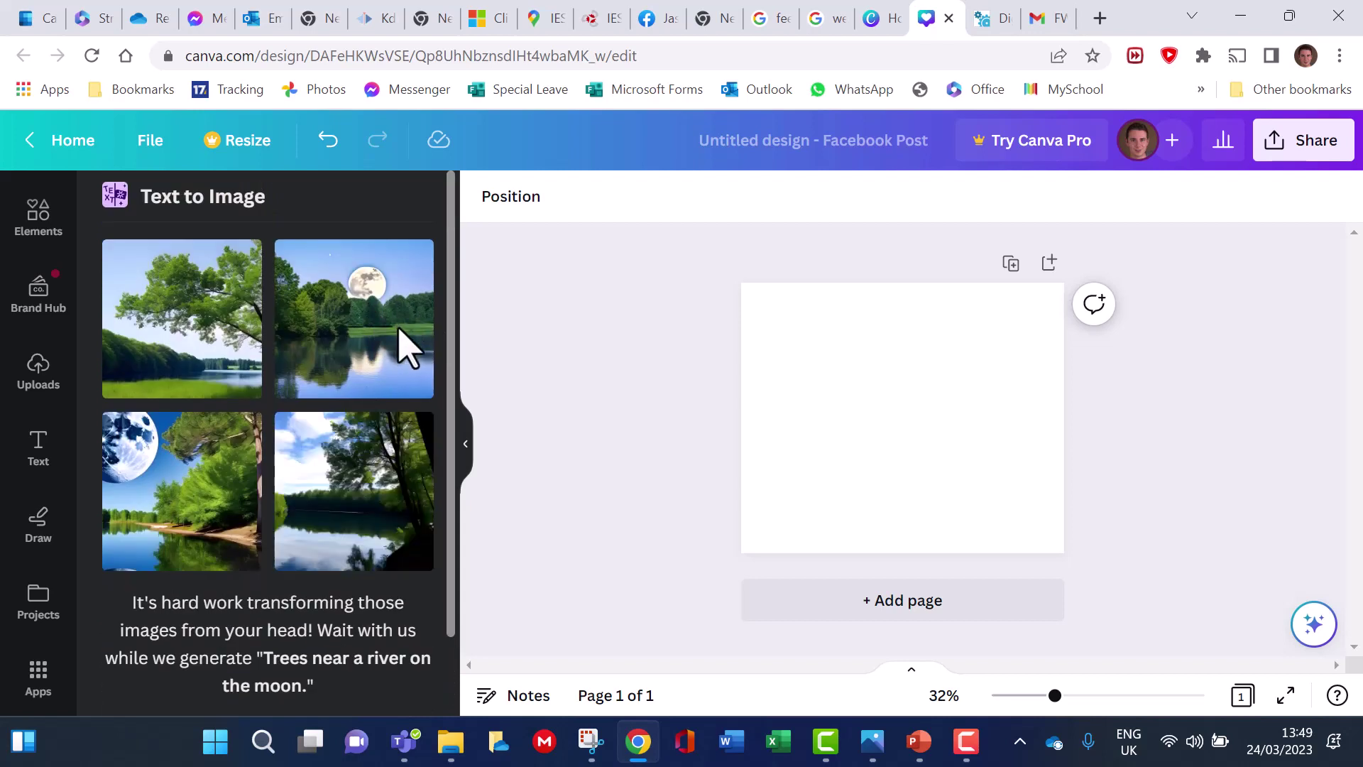
pyautogui.click(362, 340)
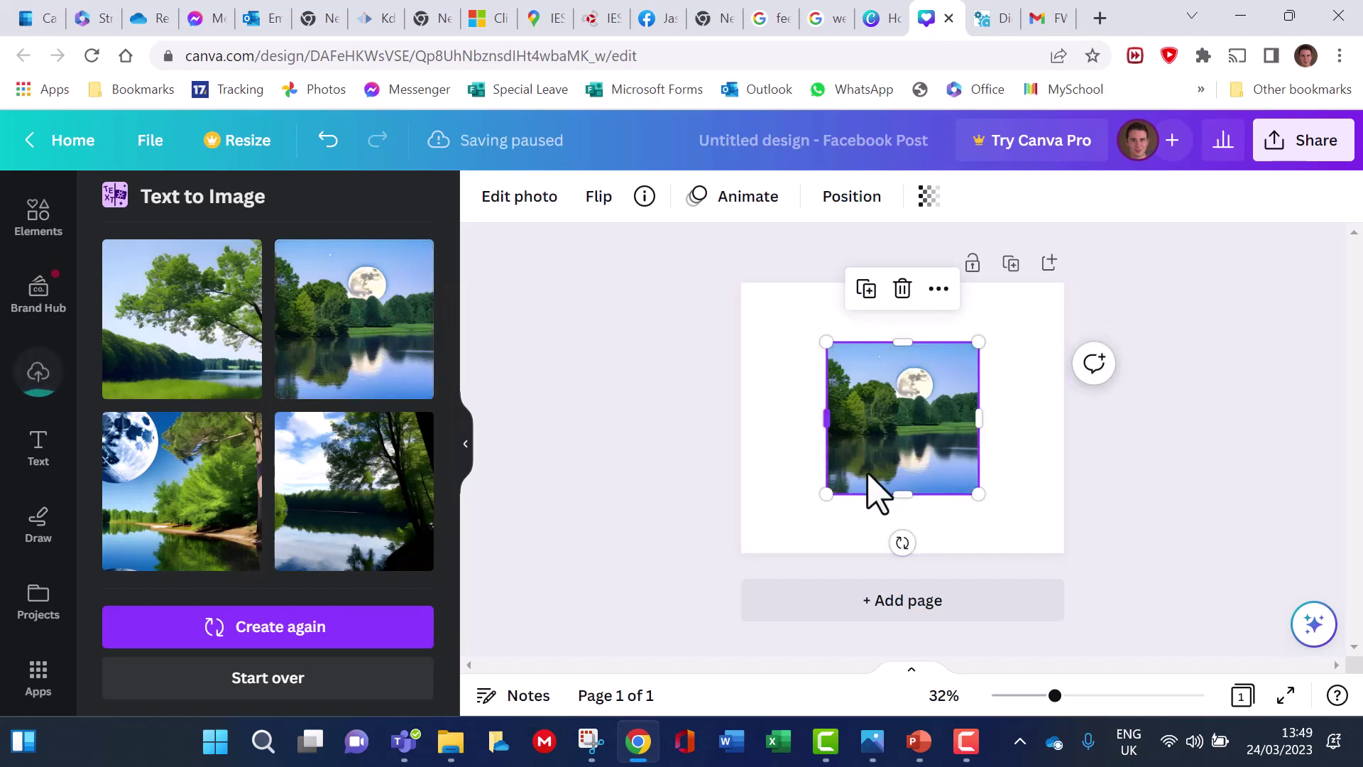
pyautogui.moveTo(823, 497); pyautogui.dragTo(768, 534)
pyautogui.moveTo(982, 322); pyautogui.dragTo(1038, 304)
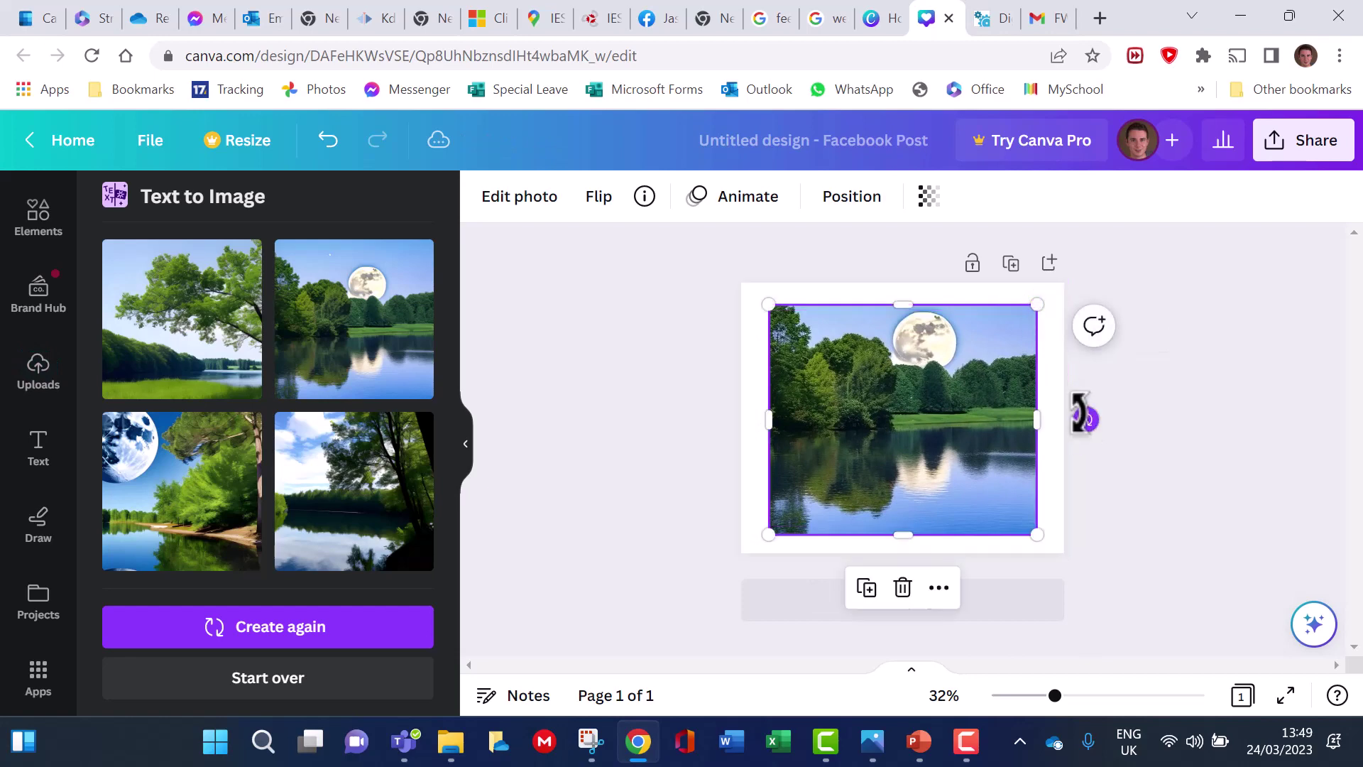
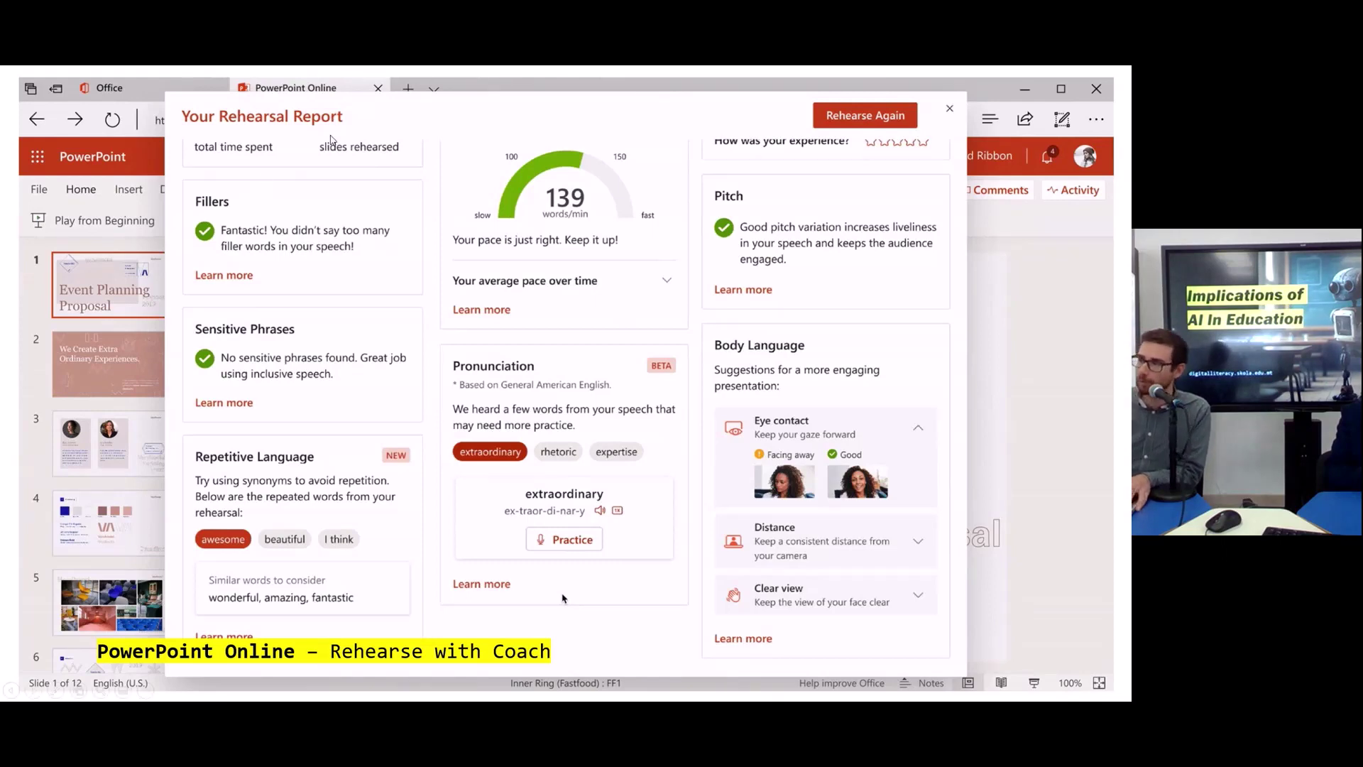
# Switch to the Word Online article about Malta's EURO 2024 journey and run the Editor check on it
pyautogui.click(421, 77)
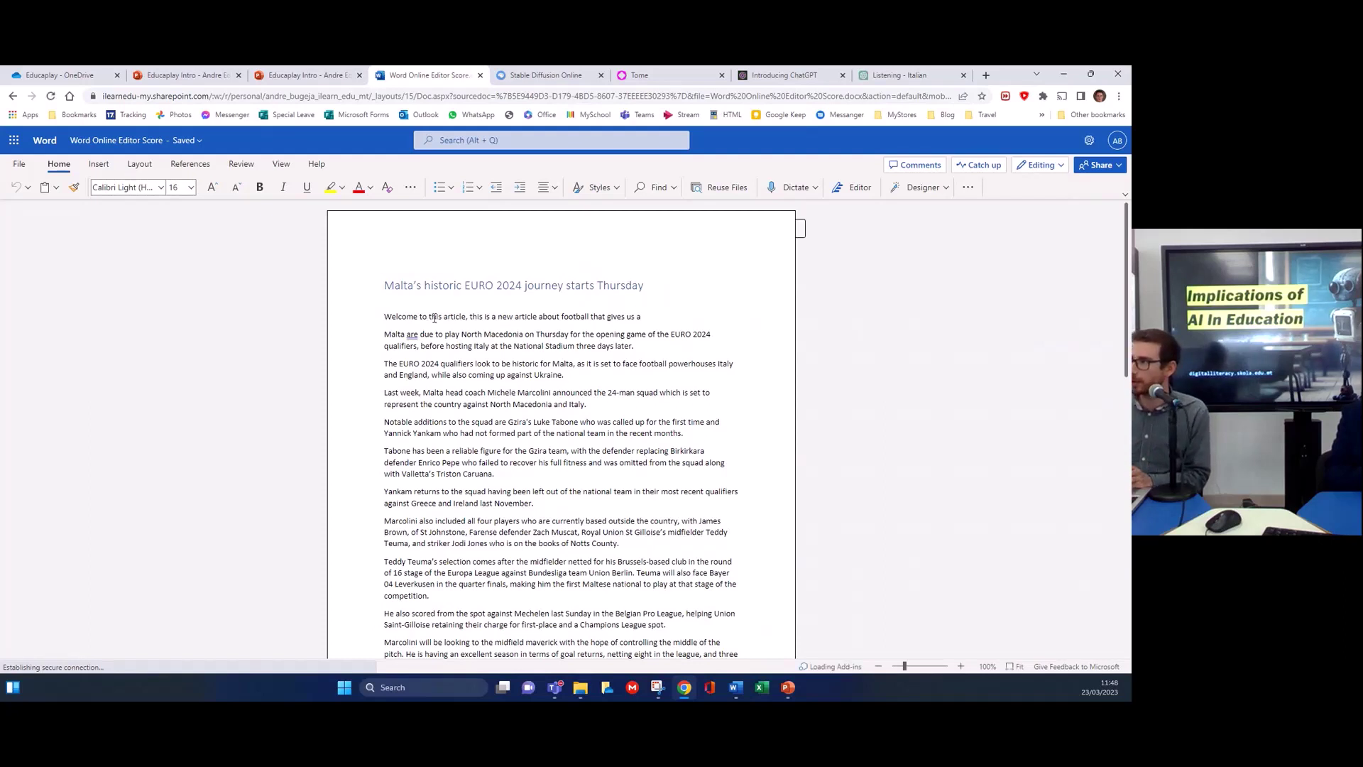
pyautogui.click(250, 165)
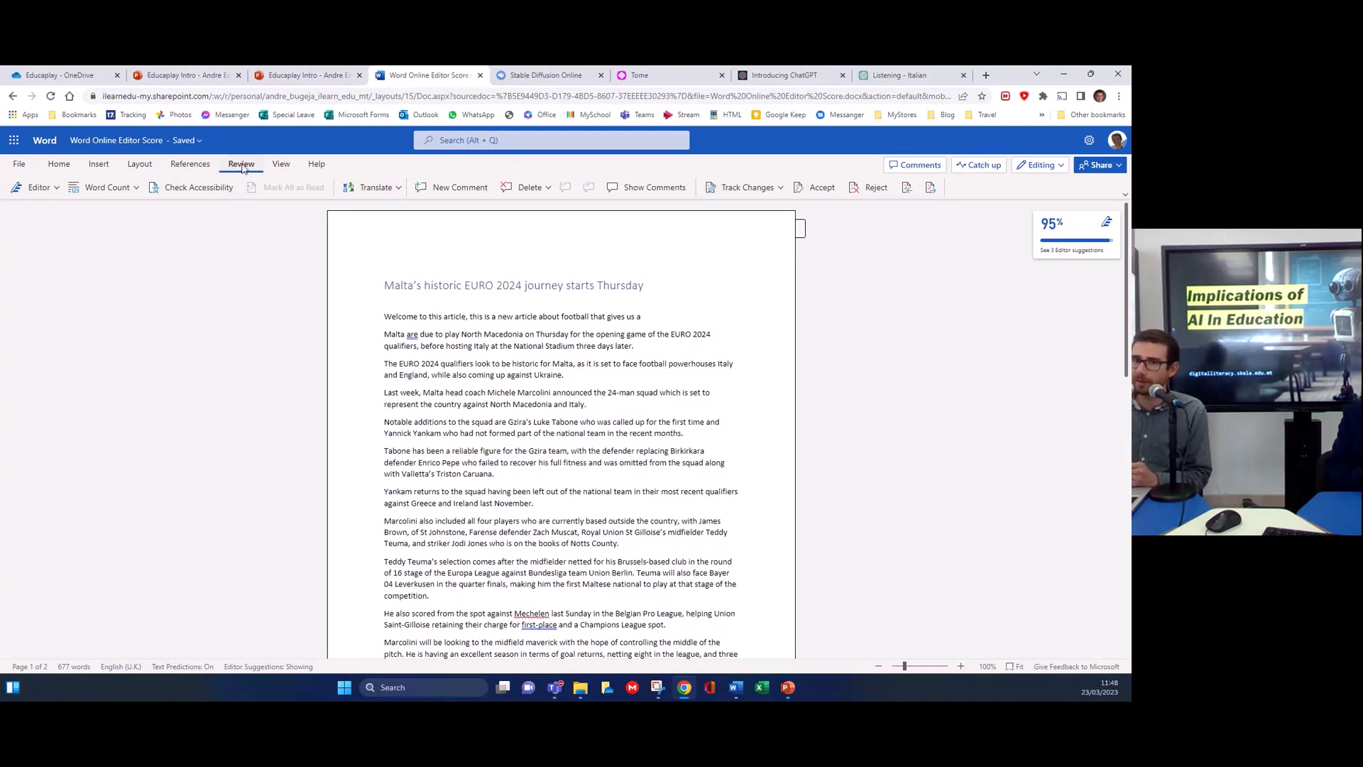
pyautogui.click(28, 187)
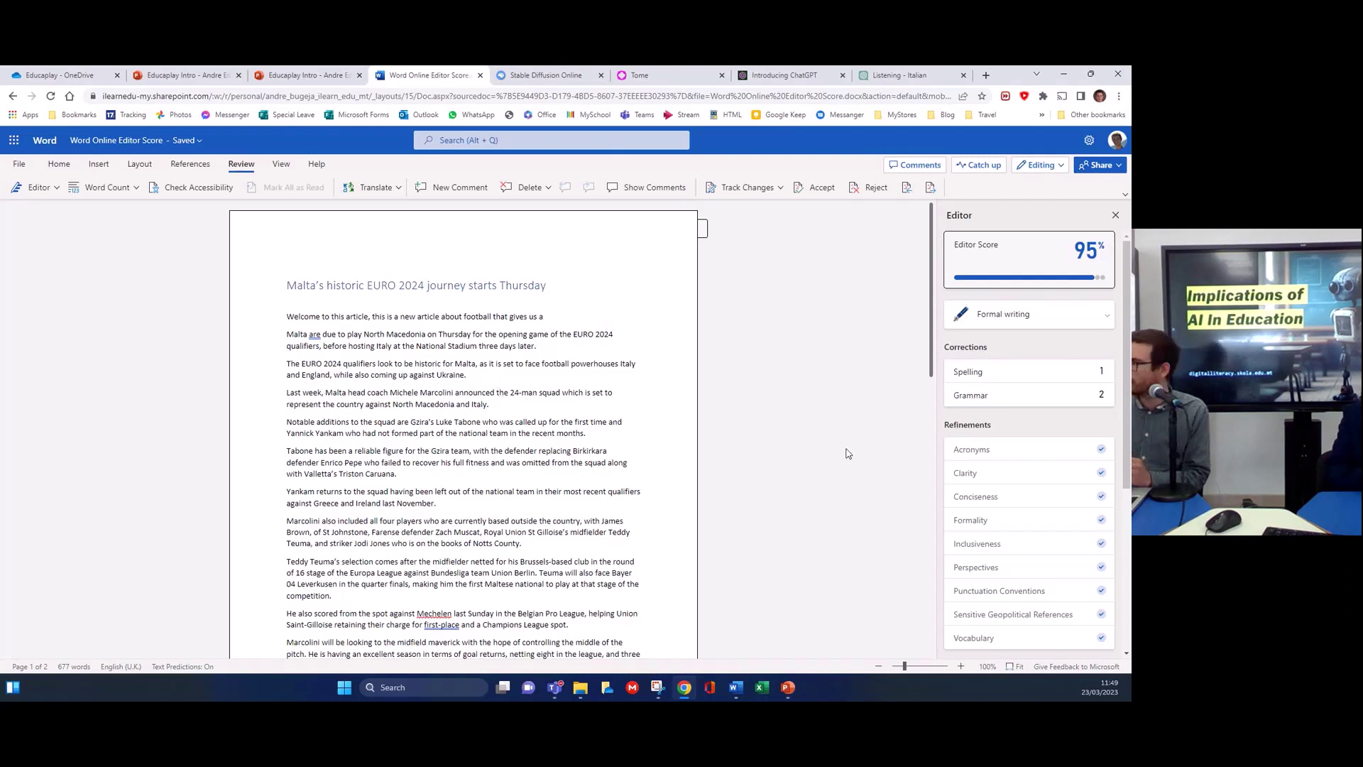
# Examine the Editor's corrections, refinement categories, similarity check, text predictions and document insights for the article
pyautogui.scroll(-2, 1043, 320)
pyautogui.scroll(2, 1058, 302)
pyautogui.scroll(-2, 1043, 319)
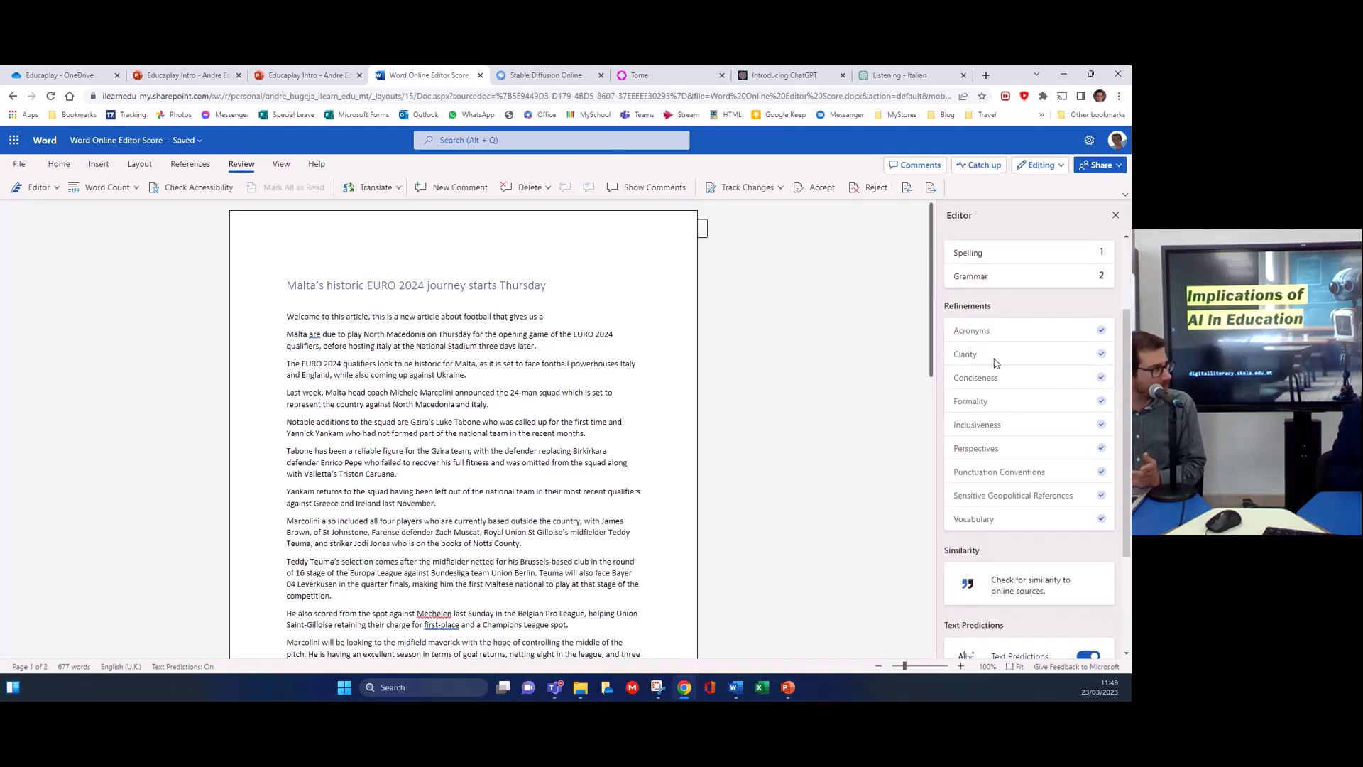
pyautogui.scroll(-2, 999, 364)
pyautogui.scroll(1, 999, 364)
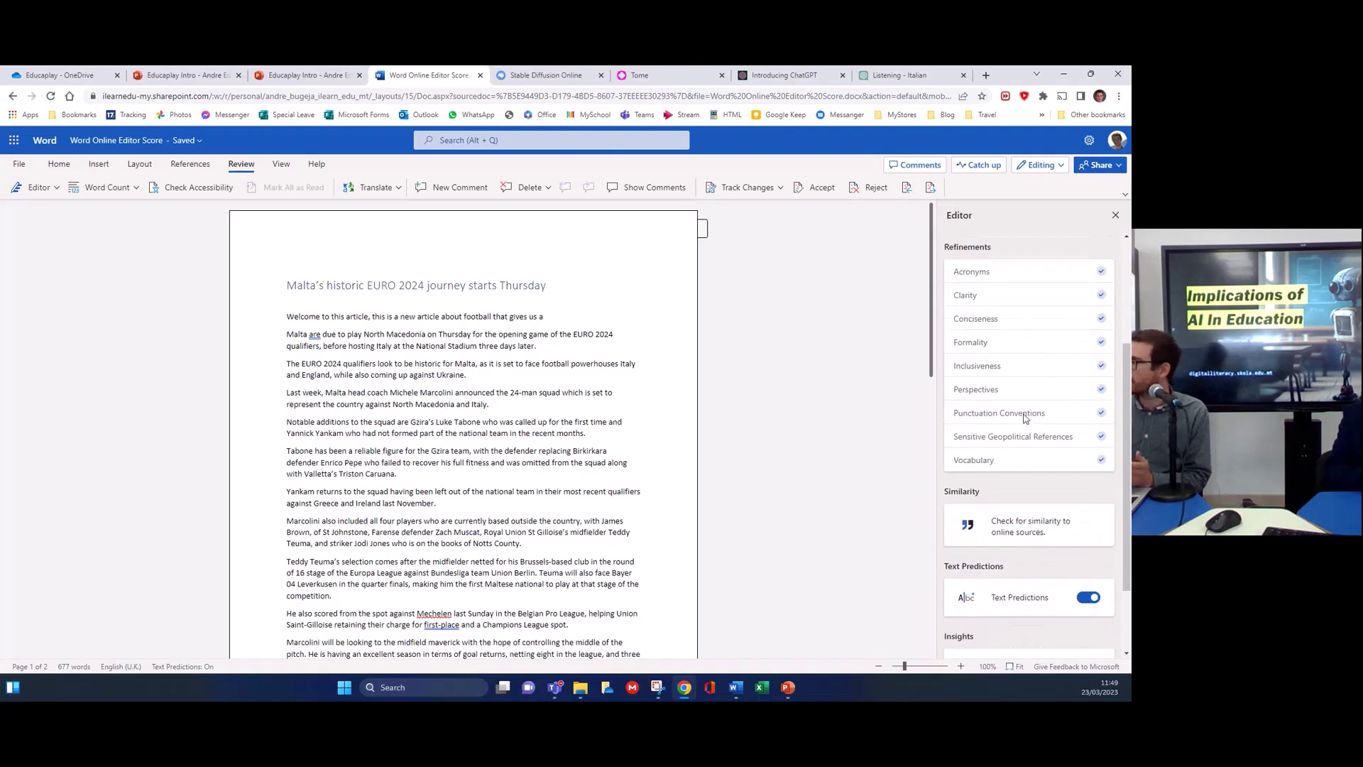
pyautogui.scroll(-1, 1025, 412)
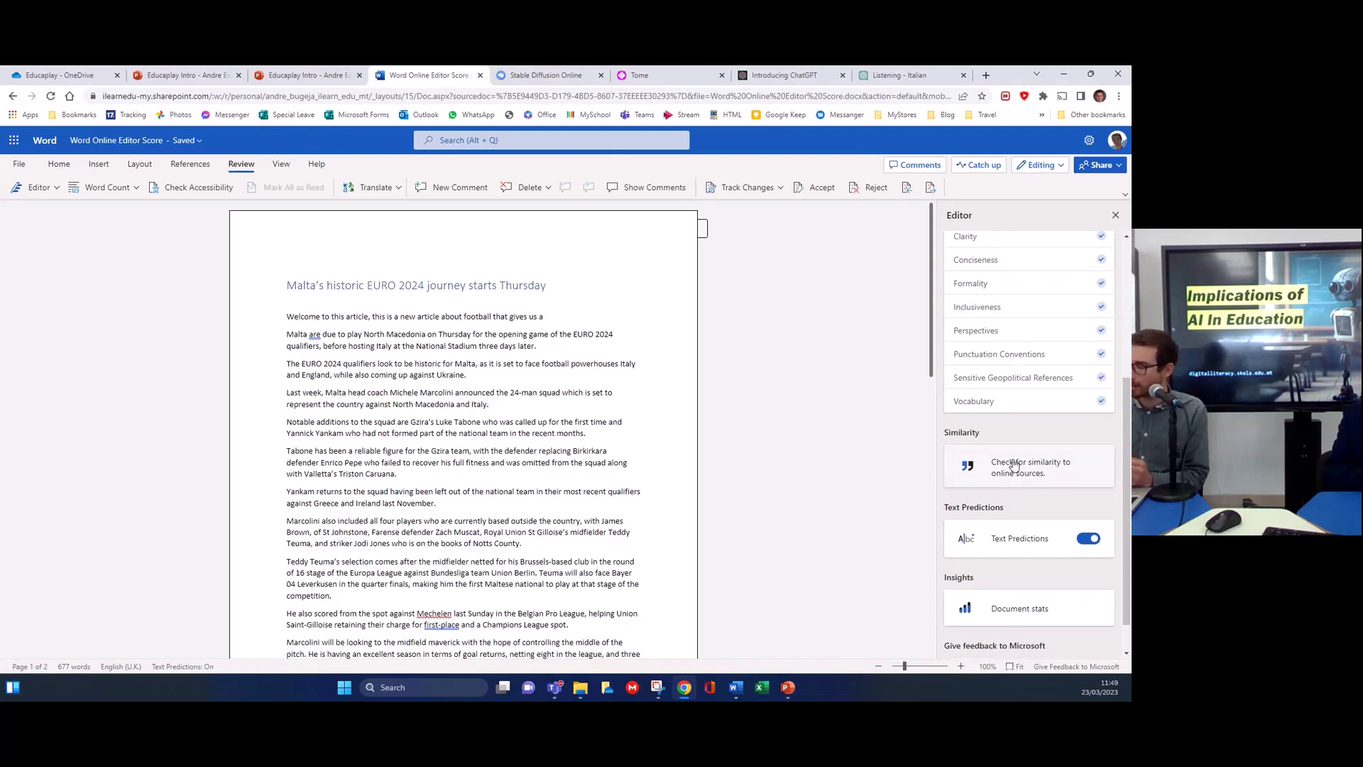
pyautogui.scroll(-1, 1052, 445)
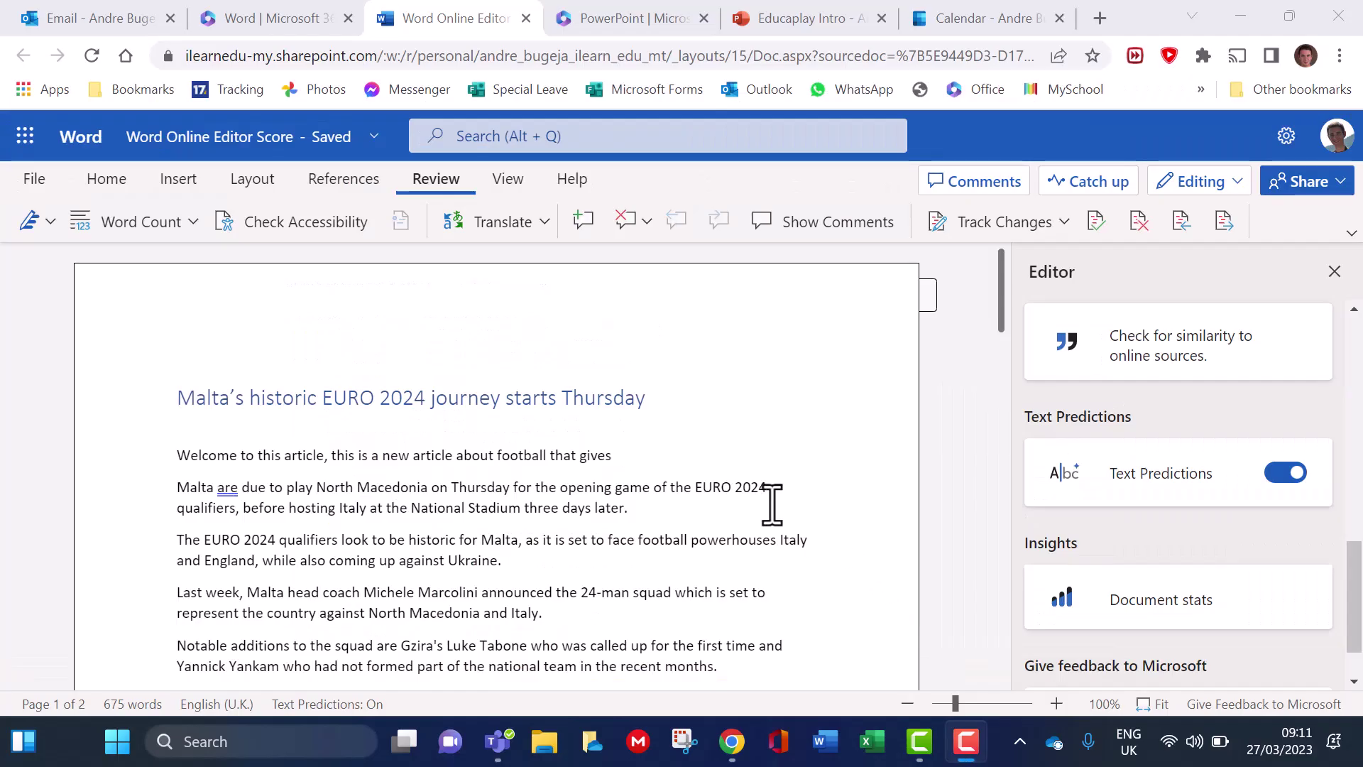
# Continue the article's opening sentence with "us a", accept the predicted words "look at", and add "how to use the"
pyautogui.click(632, 457)
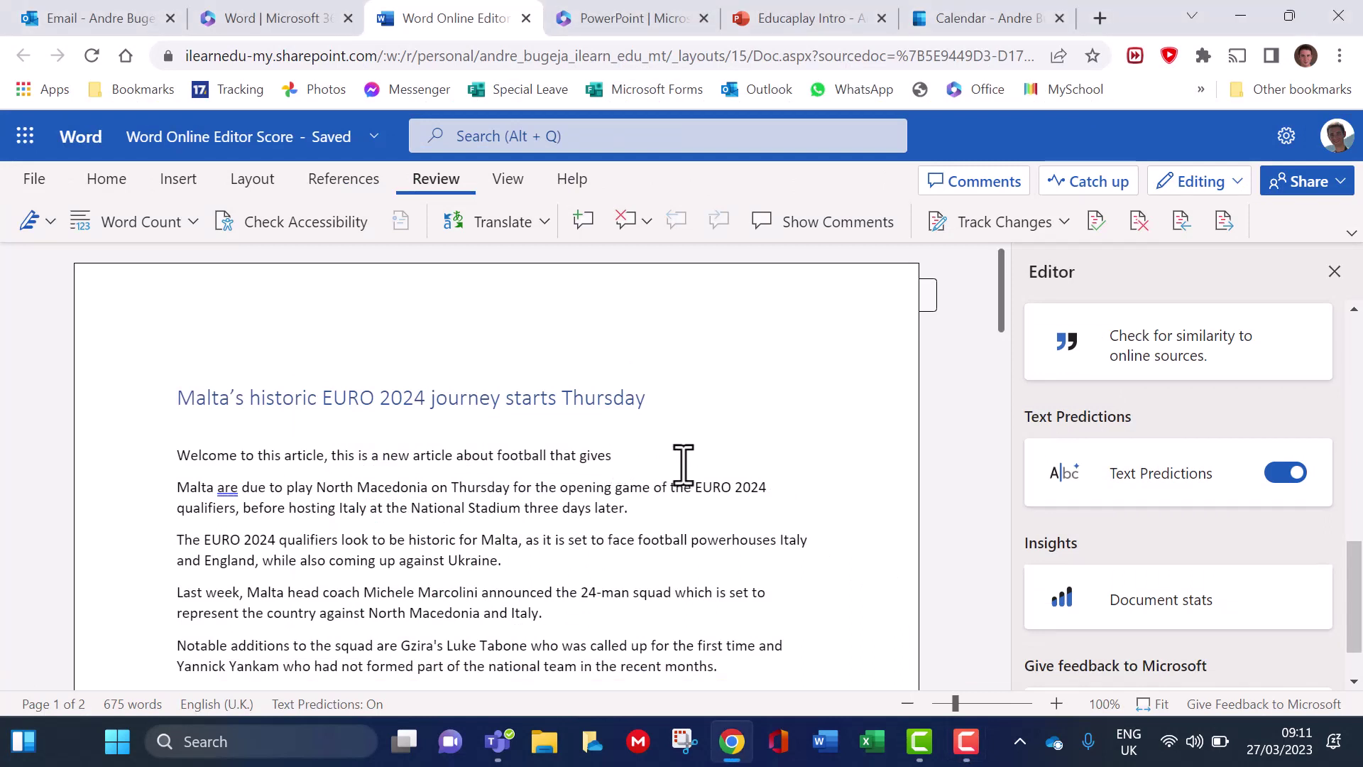
pyautogui.write('us a')
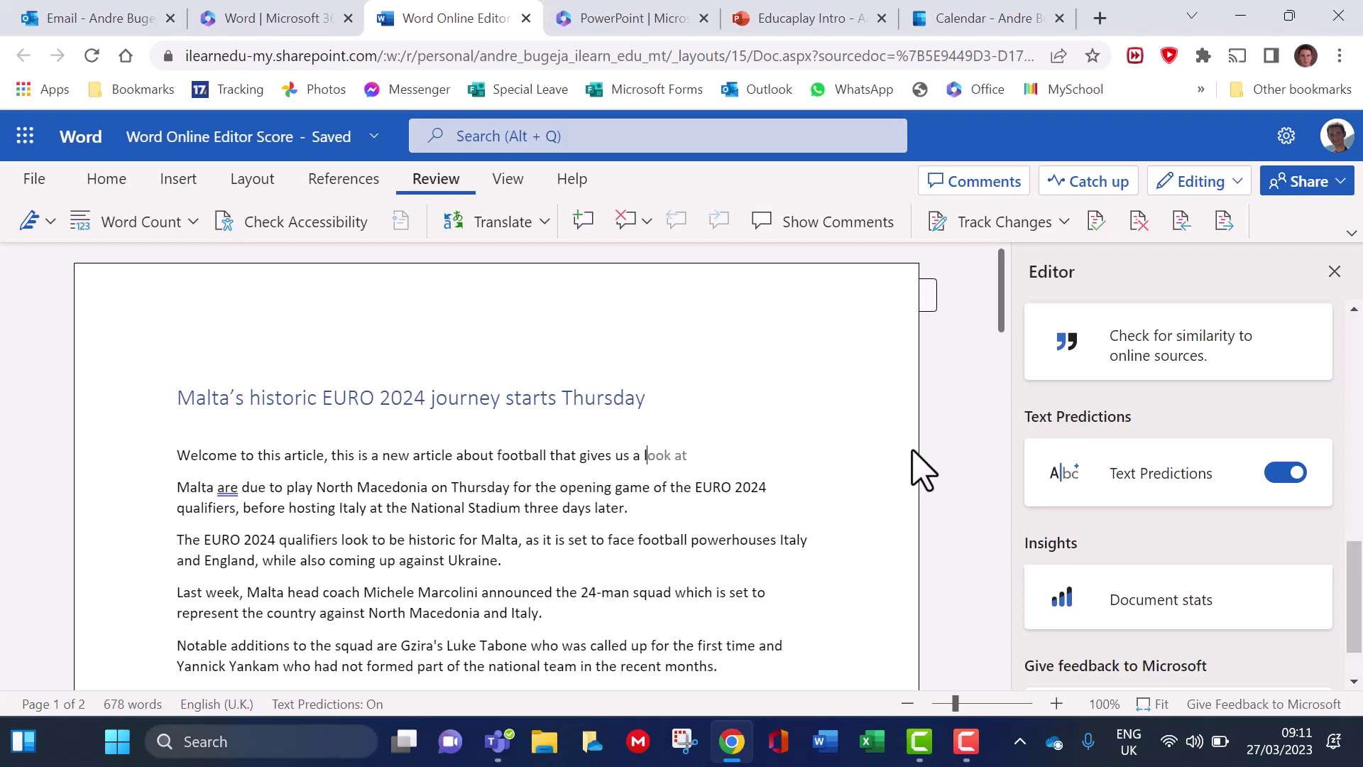
pyautogui.press('Tab')
pyautogui.write('how to use the')
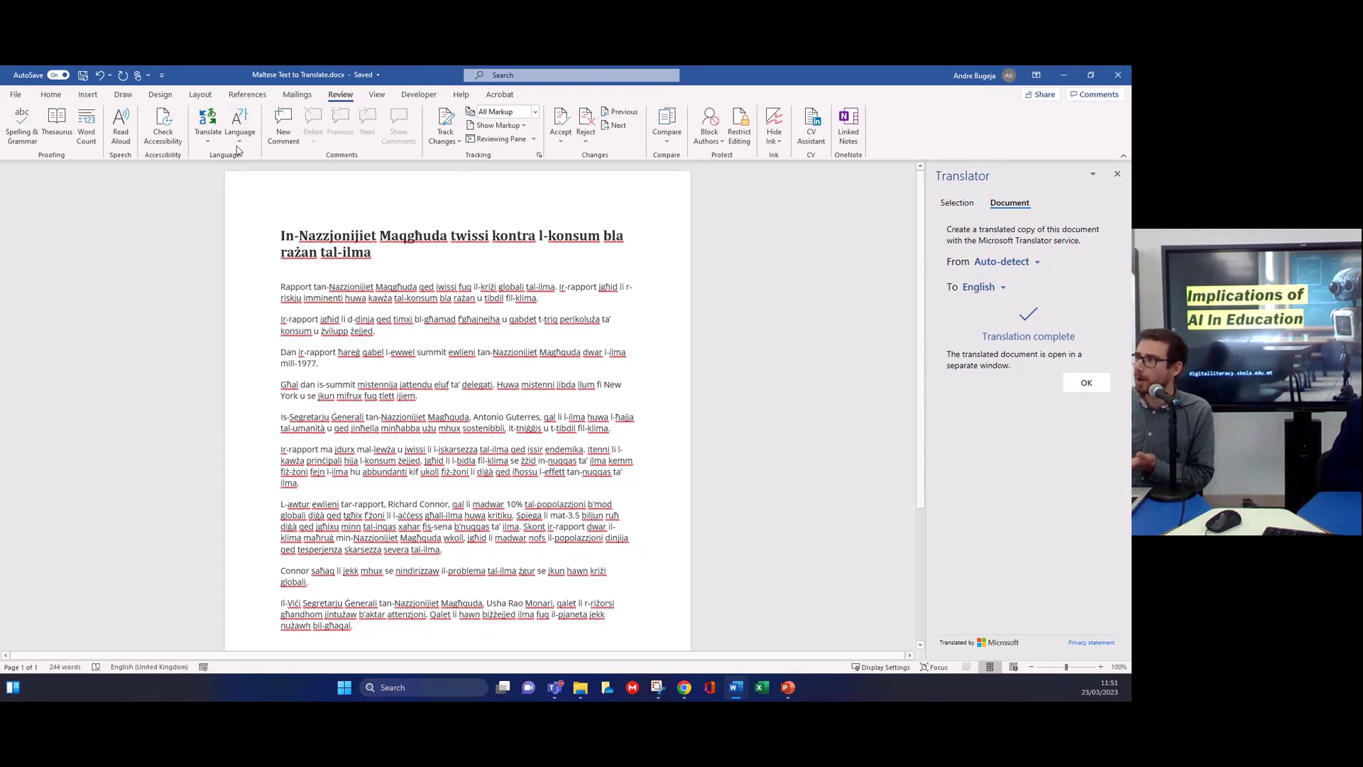
# In desktop Word, translate the whole Maltese document into English with auto-detected source language, view the translated copy full size, and return to PowerPoint
pyautogui.click(208, 142)
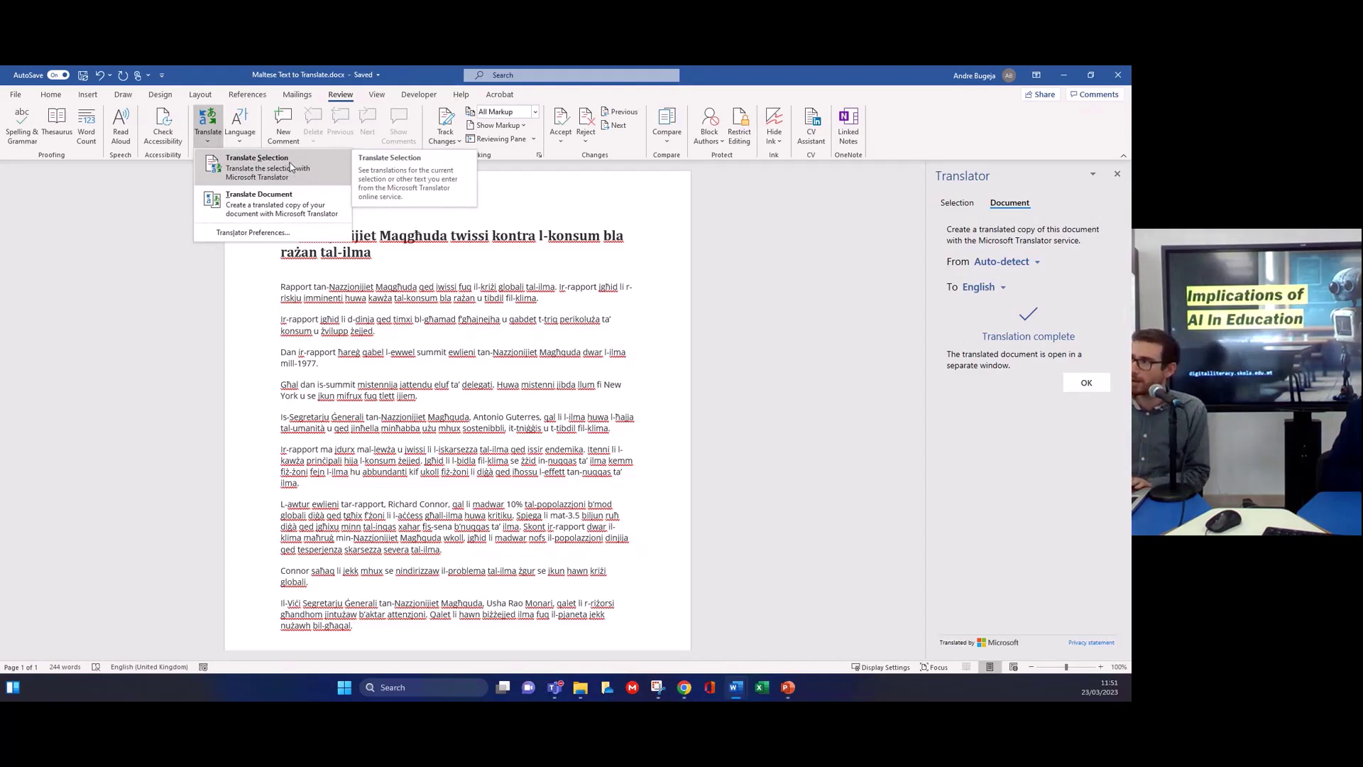
pyautogui.click(288, 214)
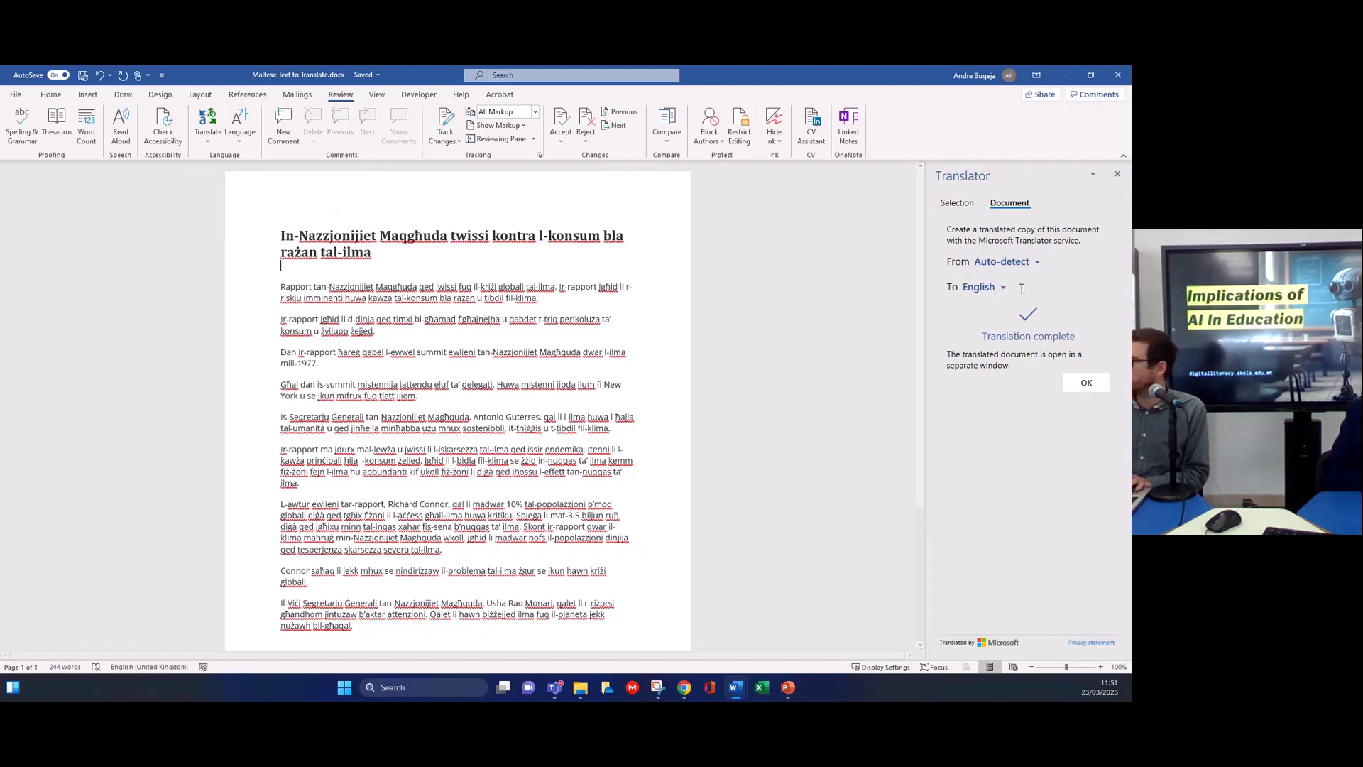
pyautogui.click(1086, 382)
pyautogui.click(1087, 313)
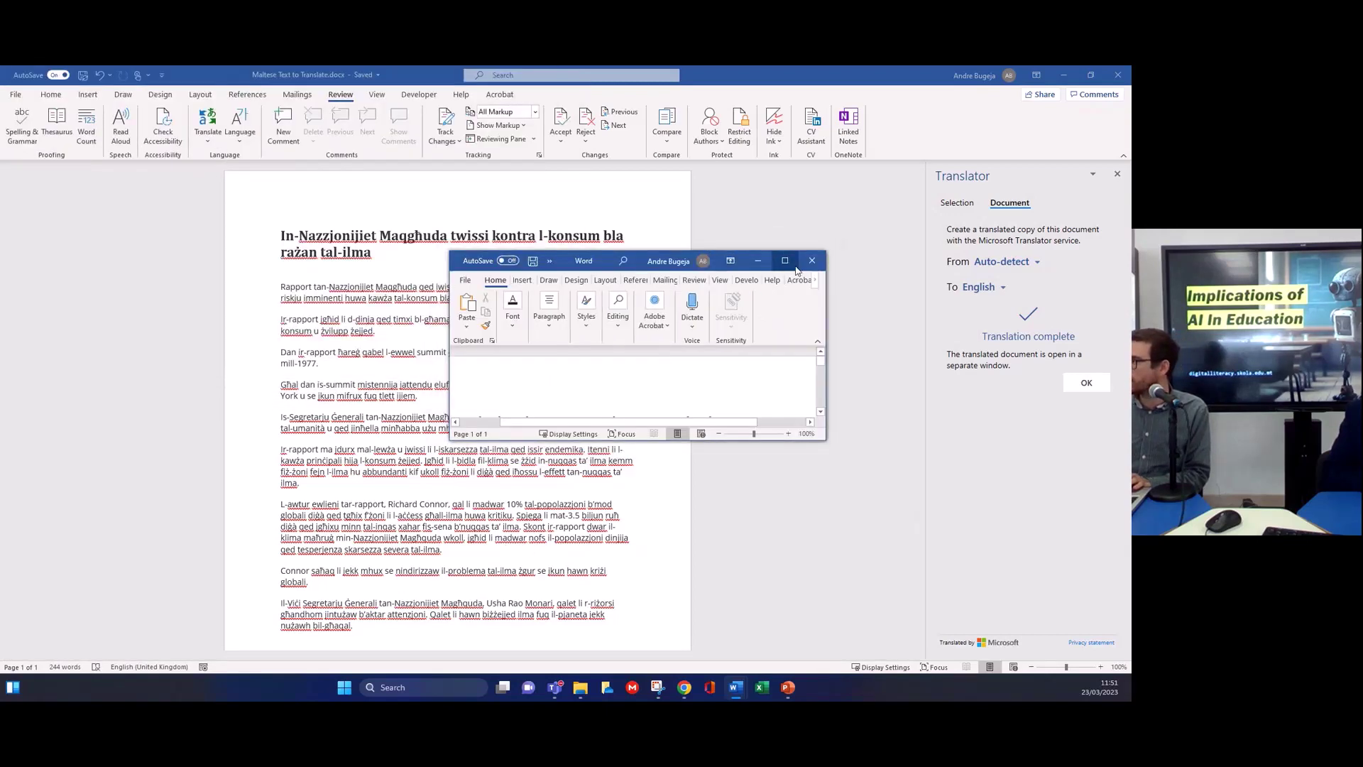
pyautogui.click(785, 261)
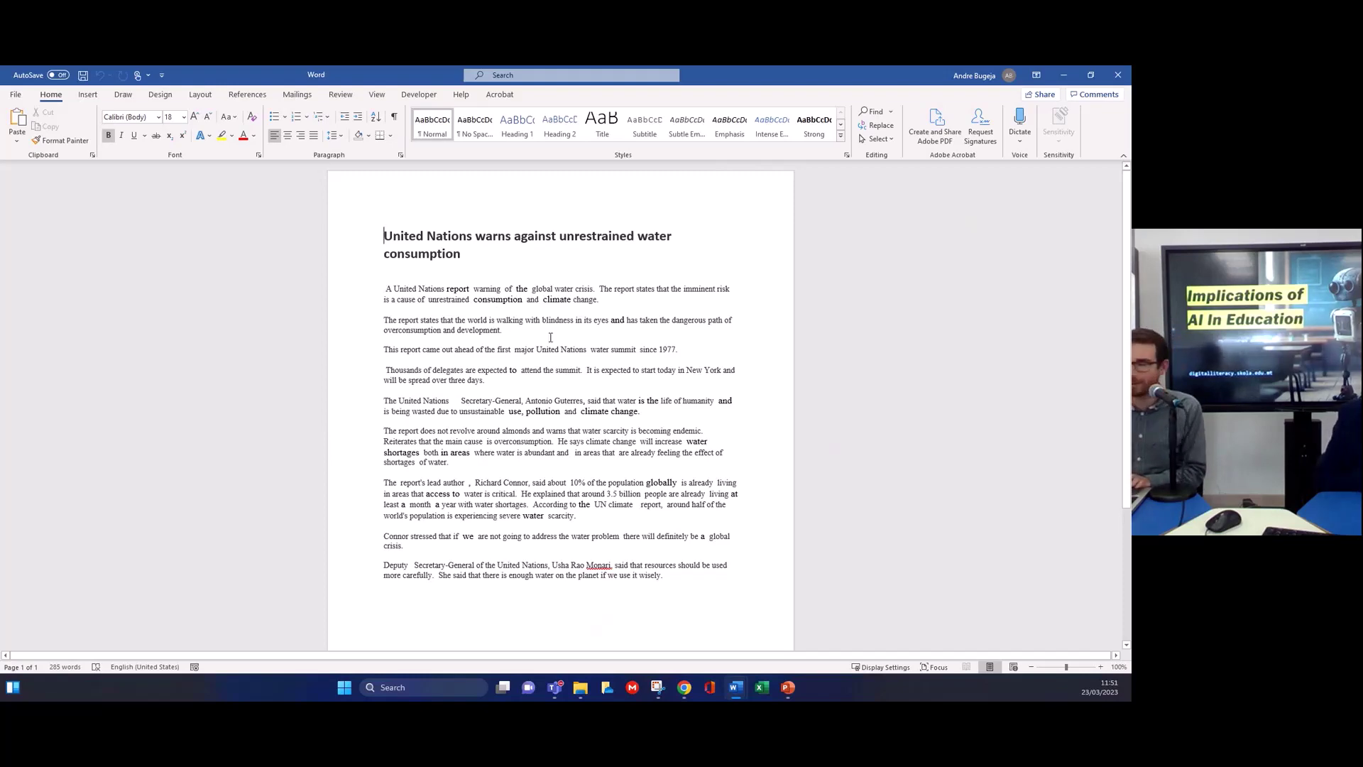
pyautogui.click(1064, 75)
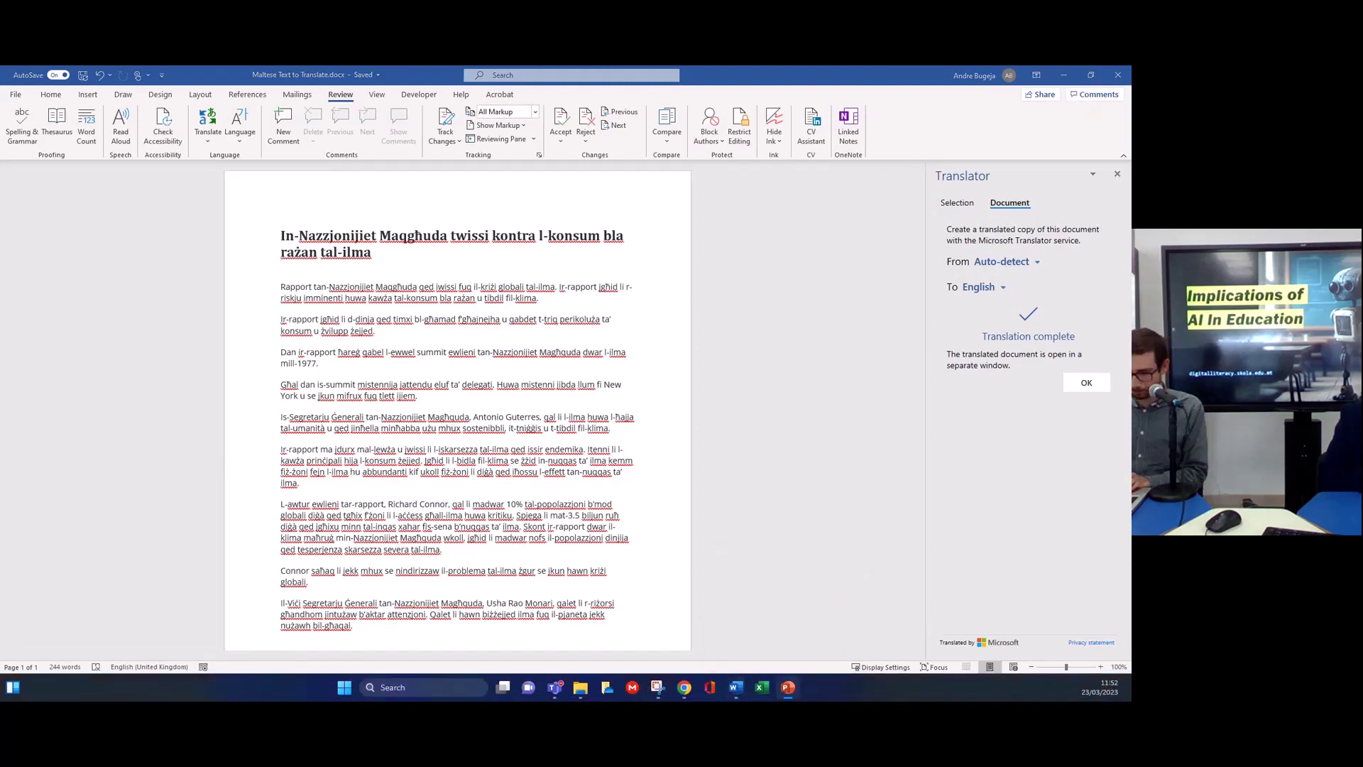
pyautogui.click(788, 687)
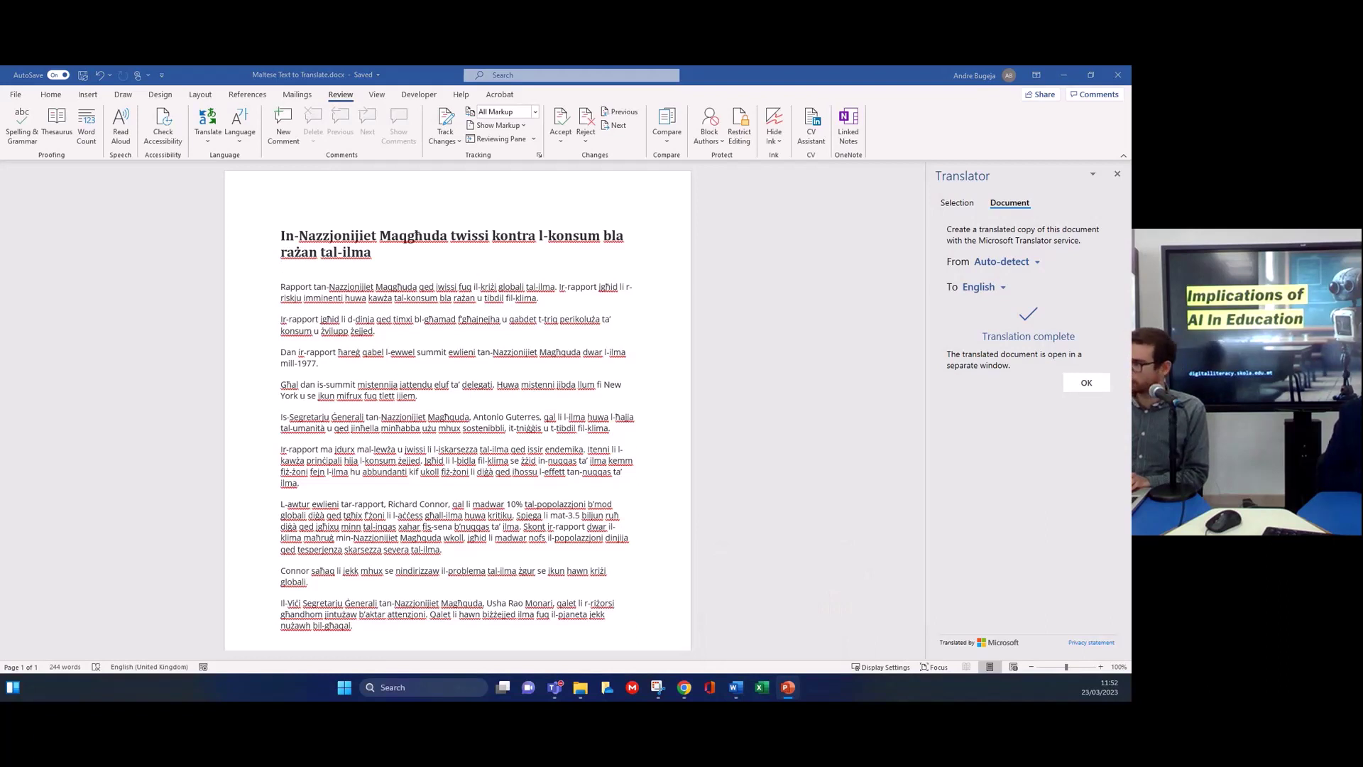
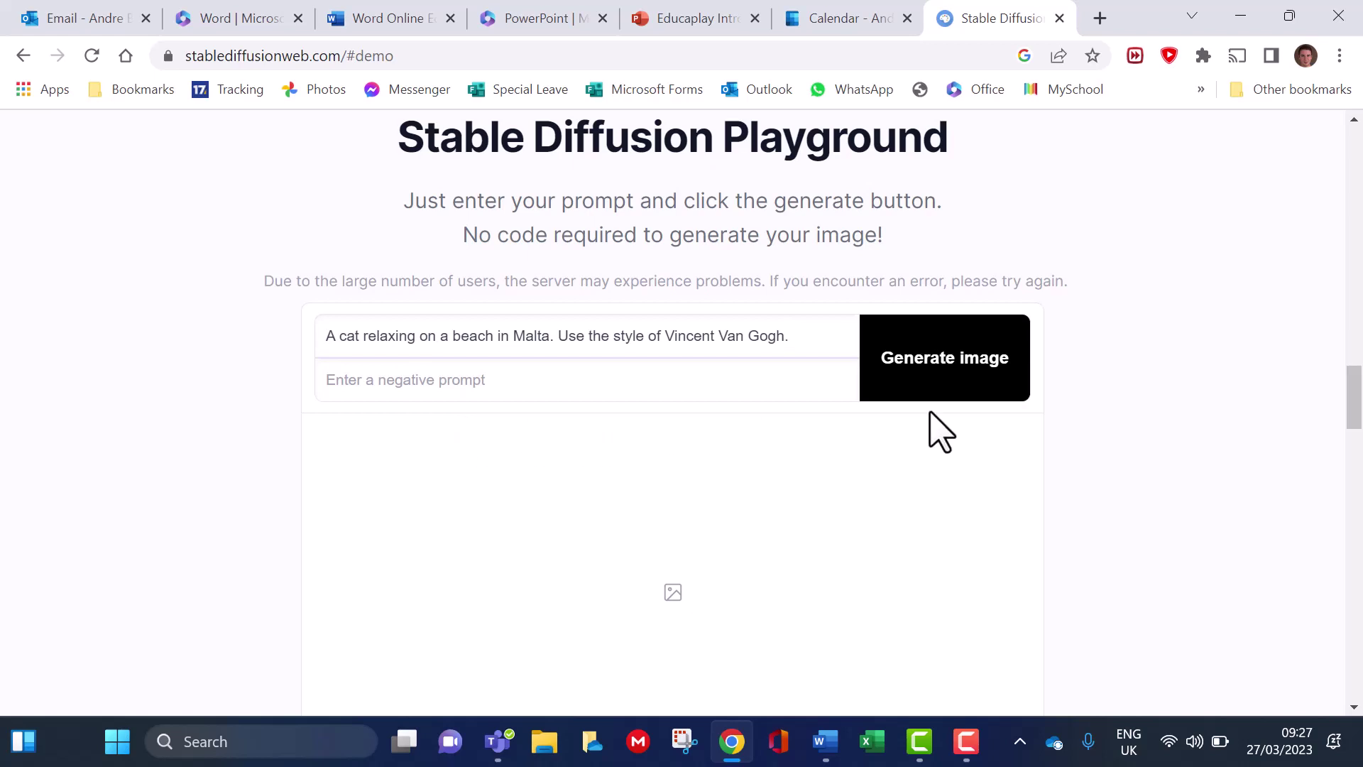
# In Stable Diffusion Playground, generate images from the prompt "A cat relaxing on a beach in Malta. Use the style of Vincent Van Gogh."
pyautogui.click(1002, 359)
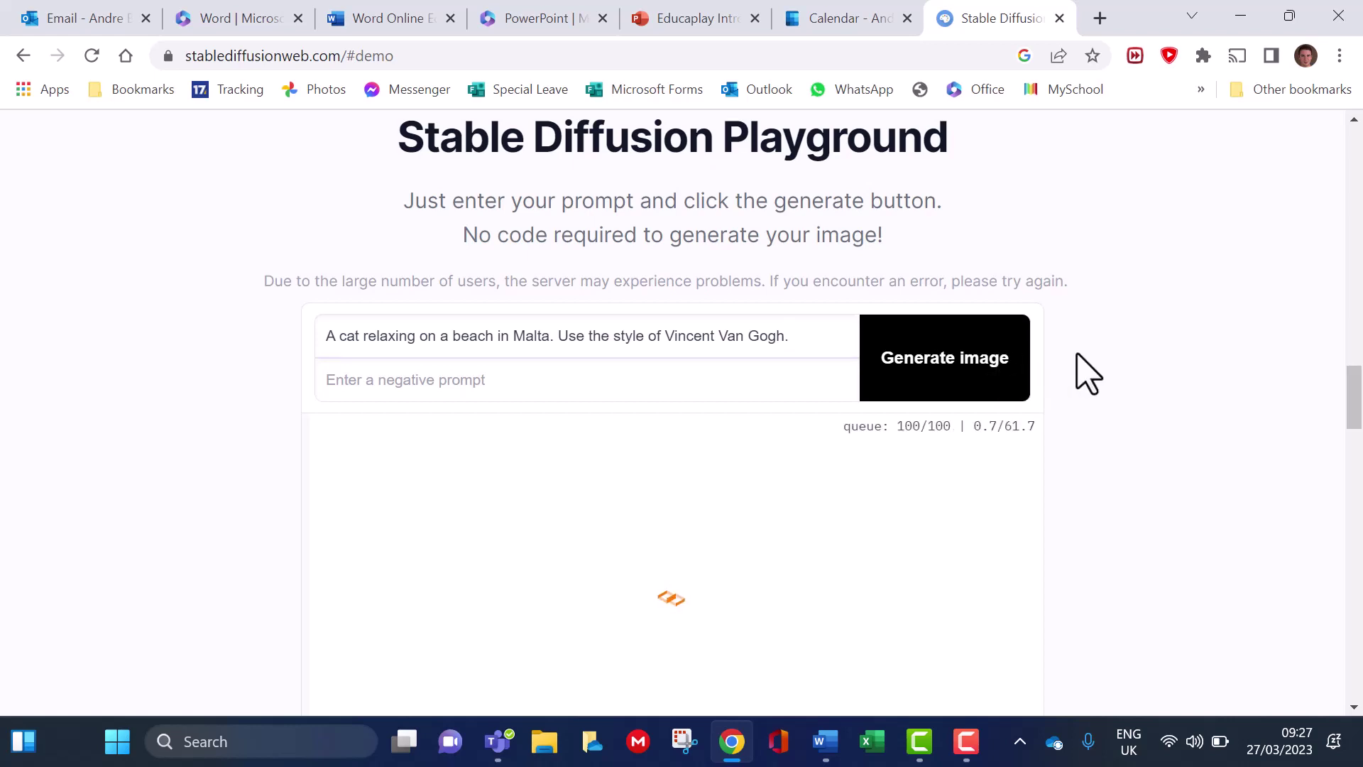
pyautogui.scroll(-1, 1223, 468)
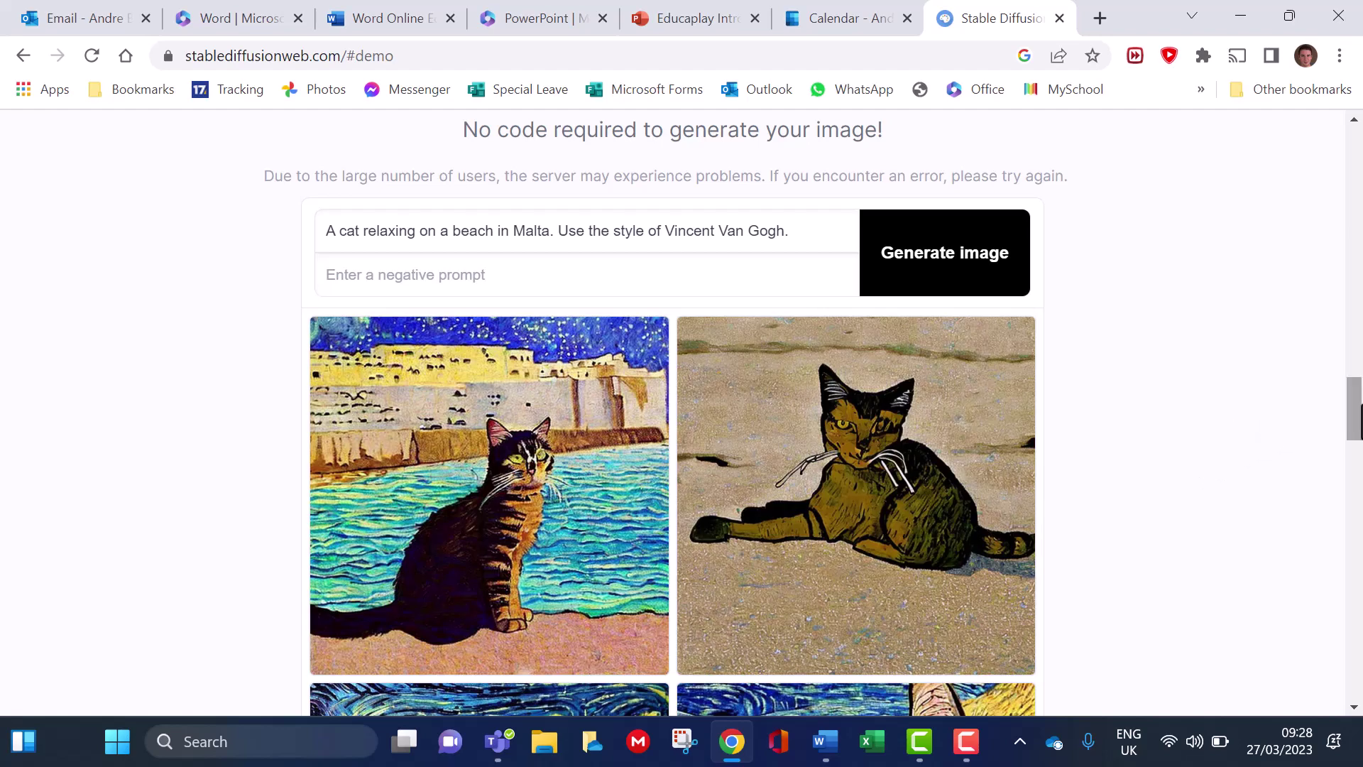
pyautogui.moveTo(1360, 412); pyautogui.dragTo(1360, 441)
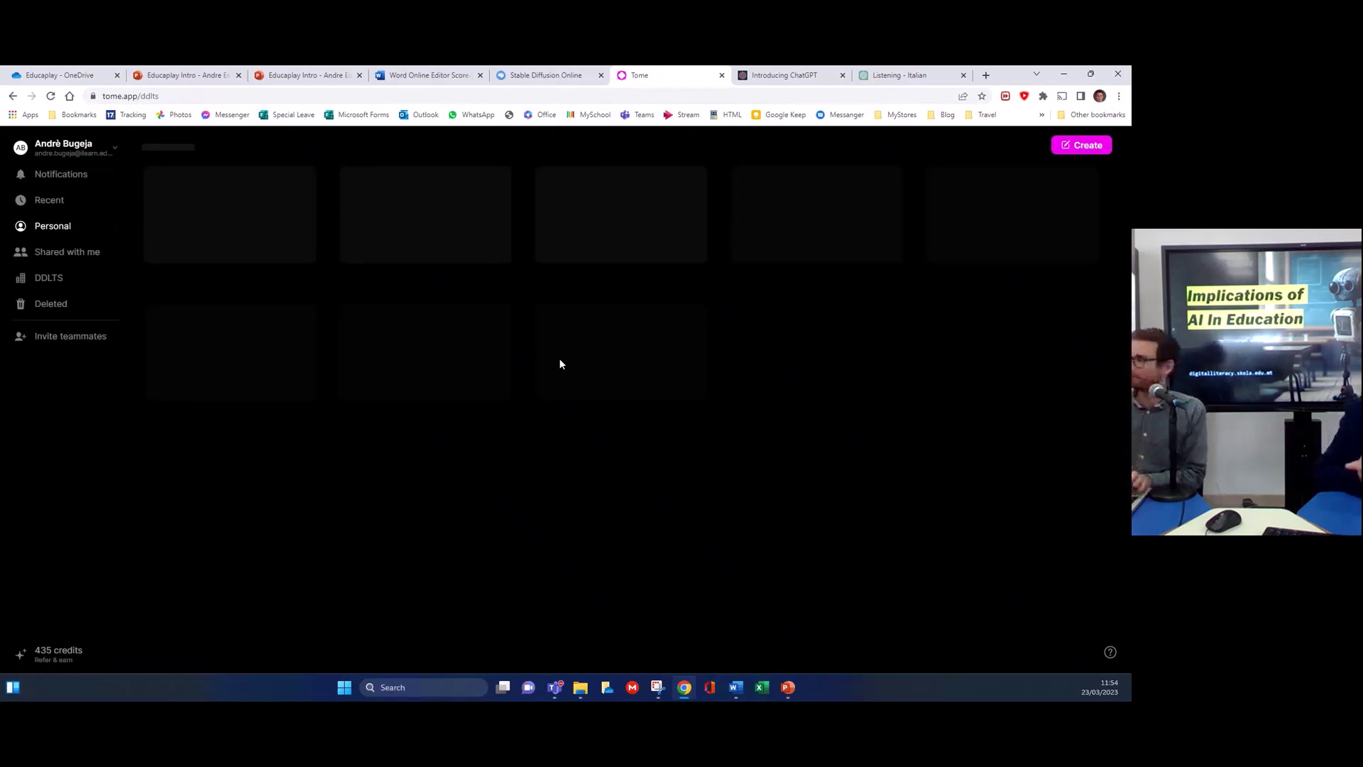
# In Tome, create a new tome and generate its content with the prompt "Create a presentation about Malta."
pyautogui.click(1085, 146)
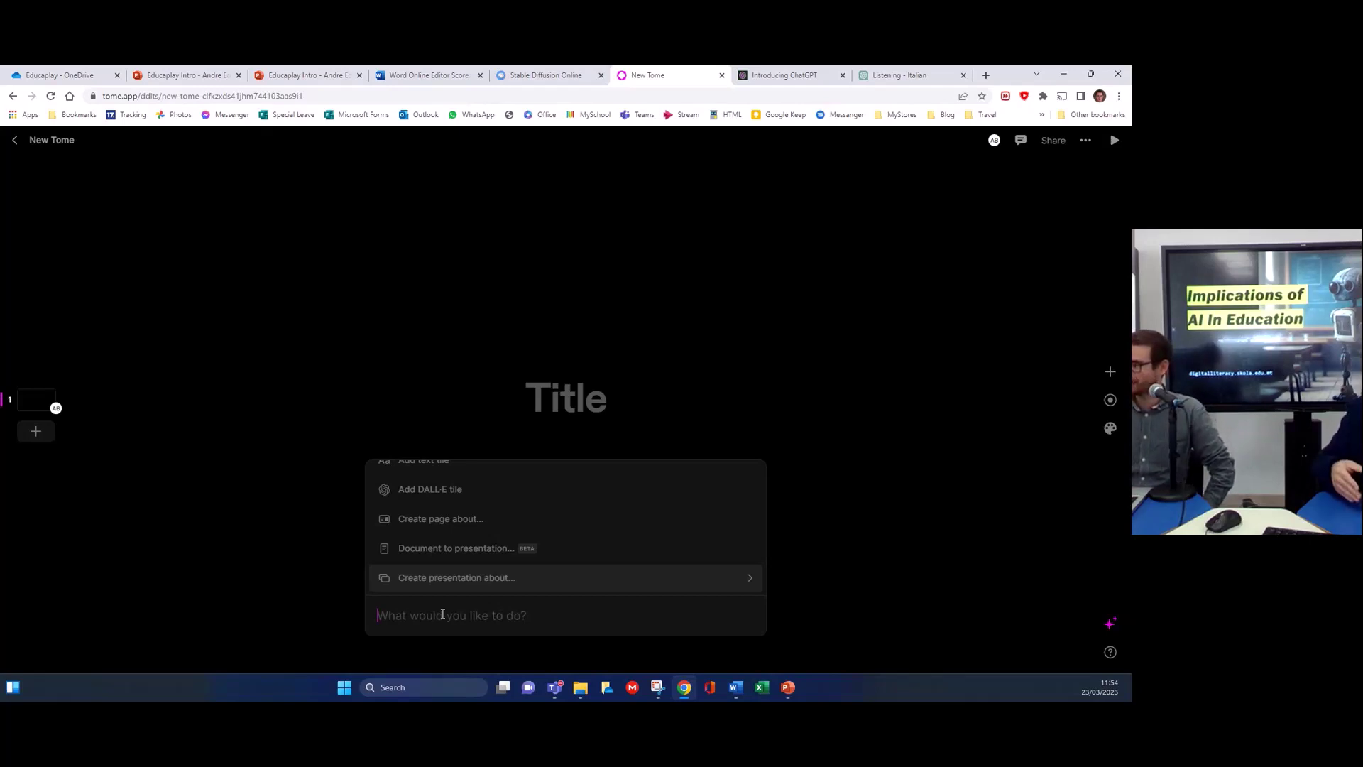
pyautogui.write('C')
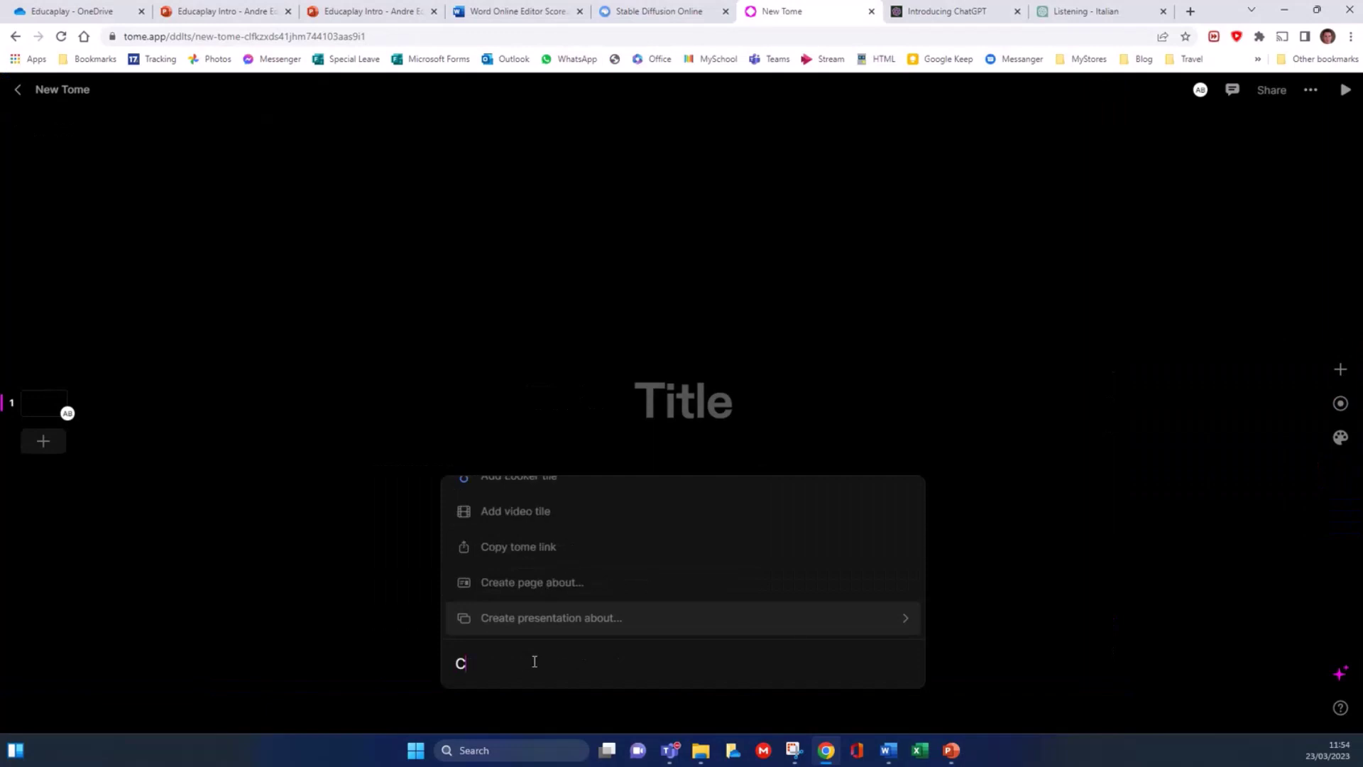
pyautogui.write('reate a presentati')
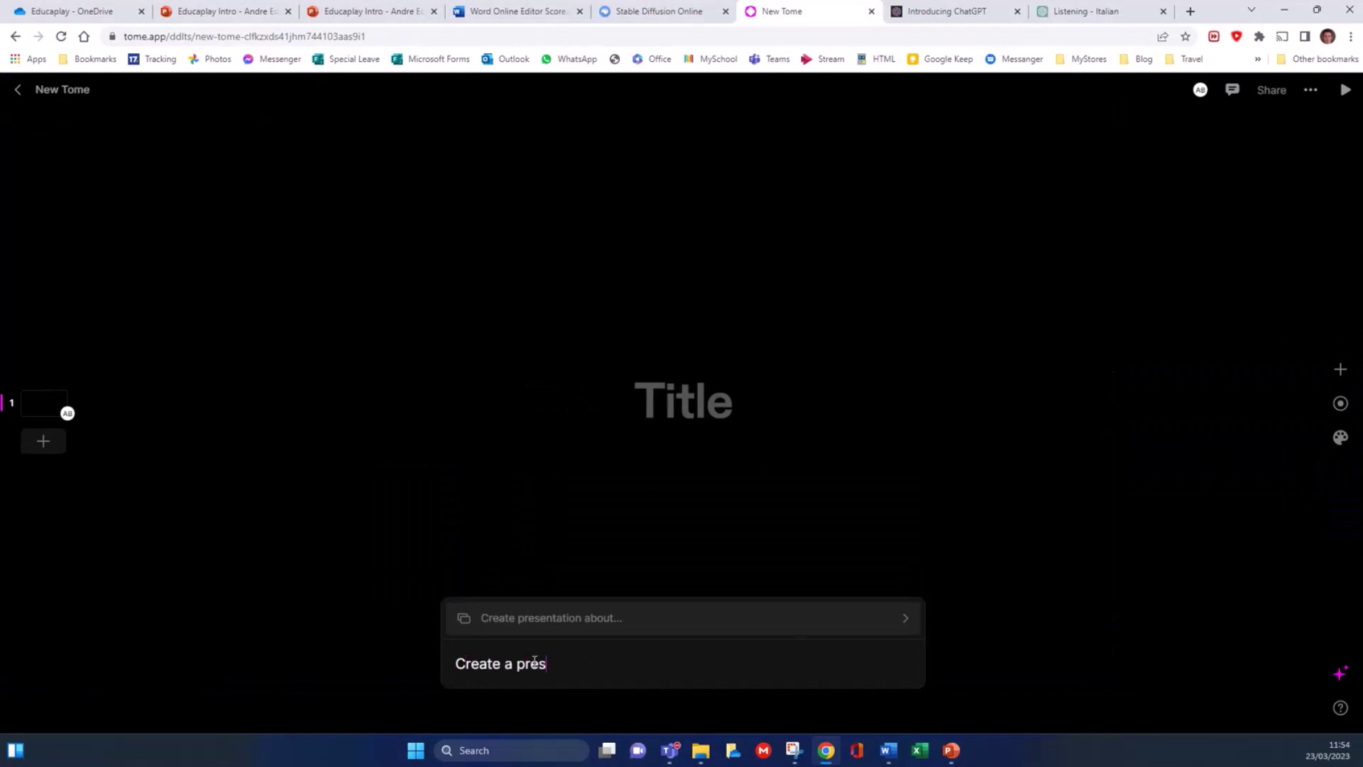
pyautogui.write('on about')
pyautogui.write('Malta.')
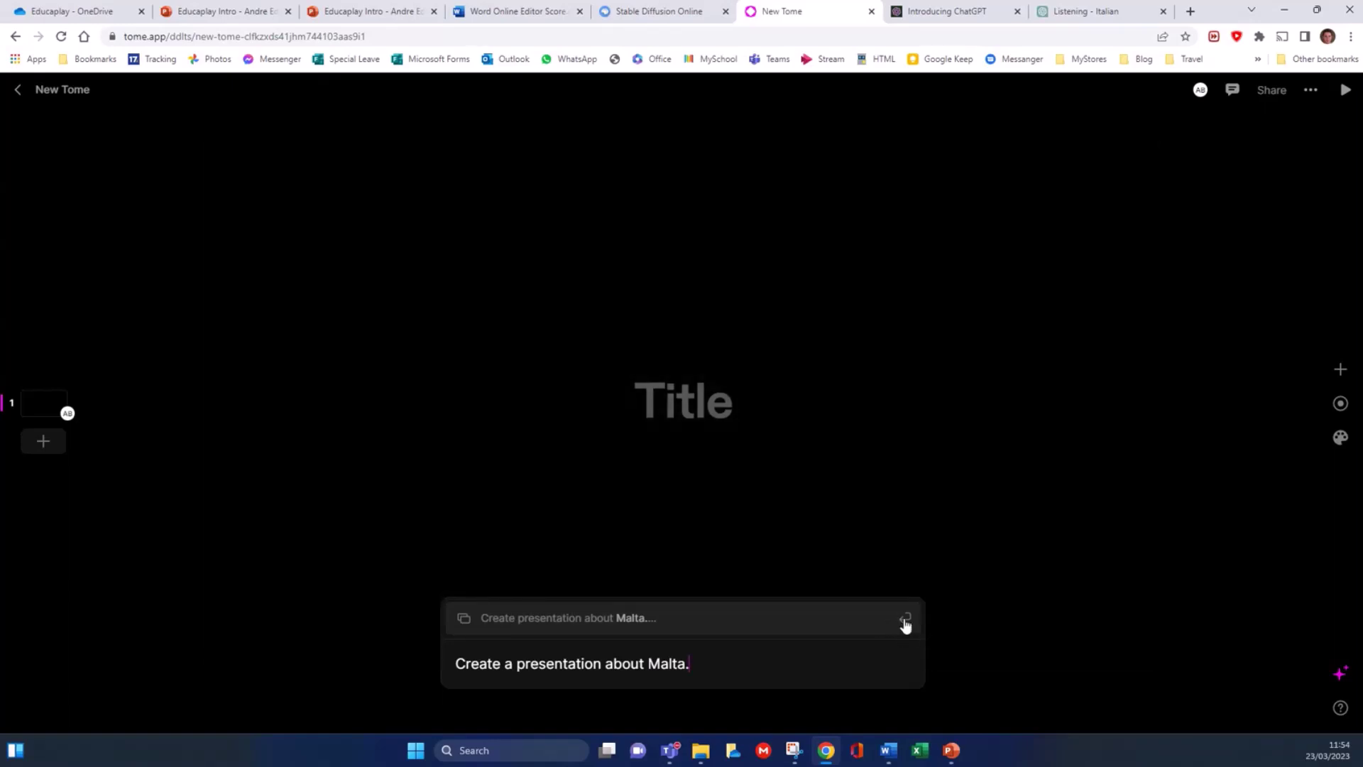
pyautogui.press('Return')
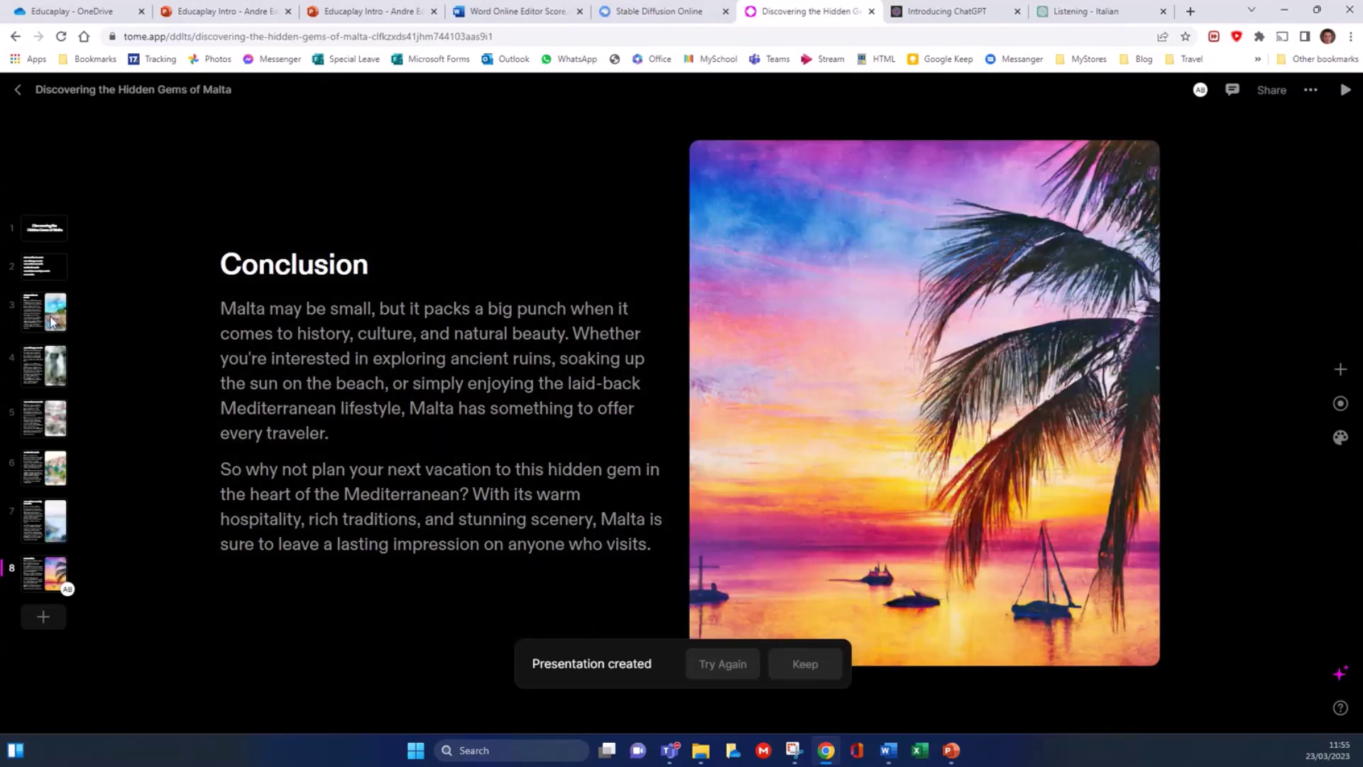
# Look through the generated Malta presentation's pages, from the outline on page 2 to the conclusion on page 8
pyautogui.click(55, 271)
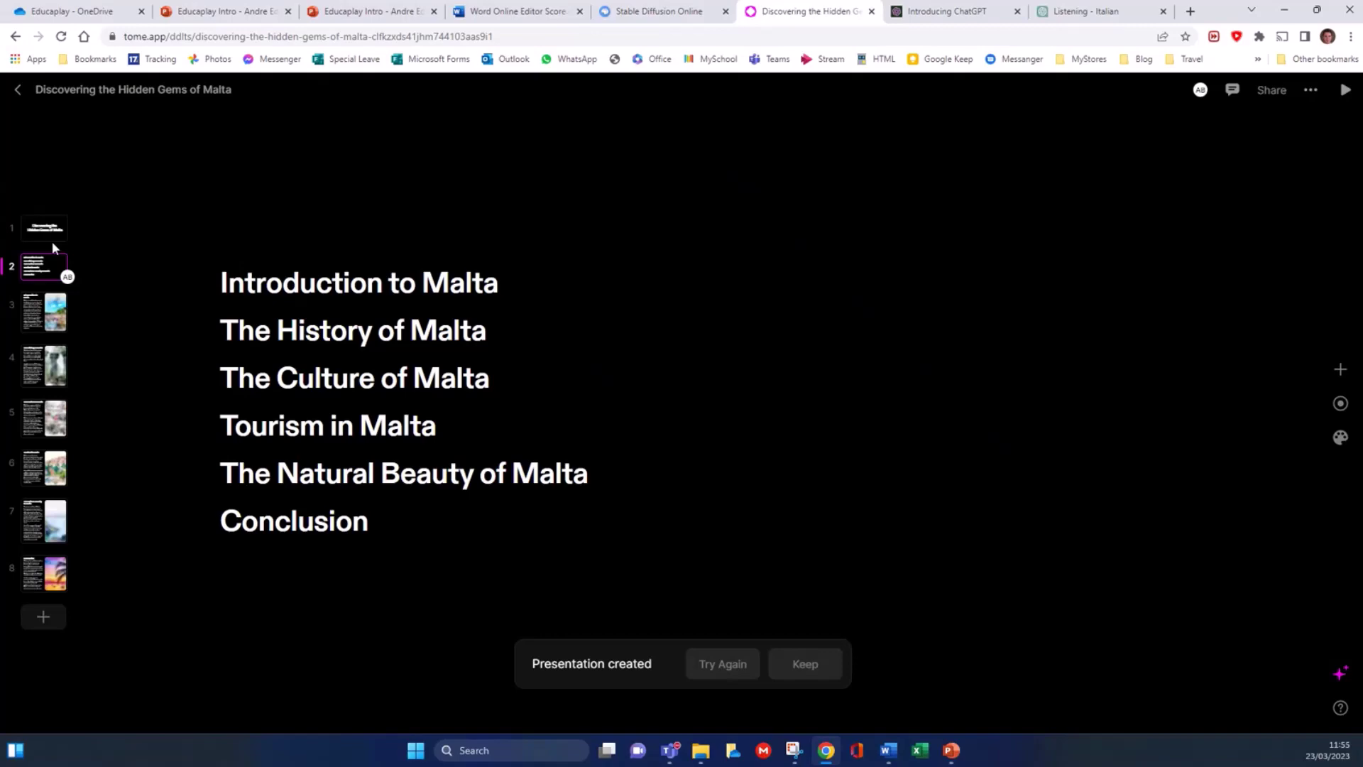
pyautogui.click(47, 312)
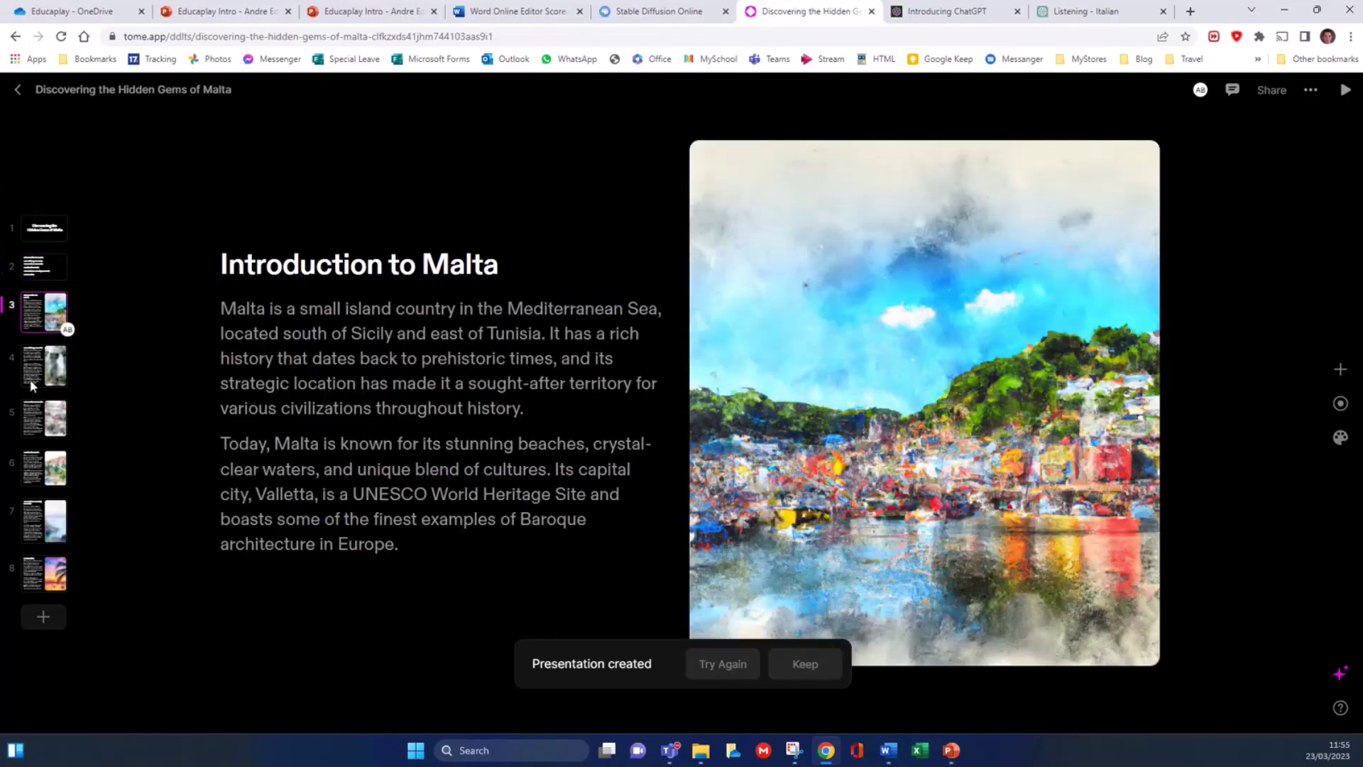
pyautogui.click(32, 385)
pyautogui.click(39, 426)
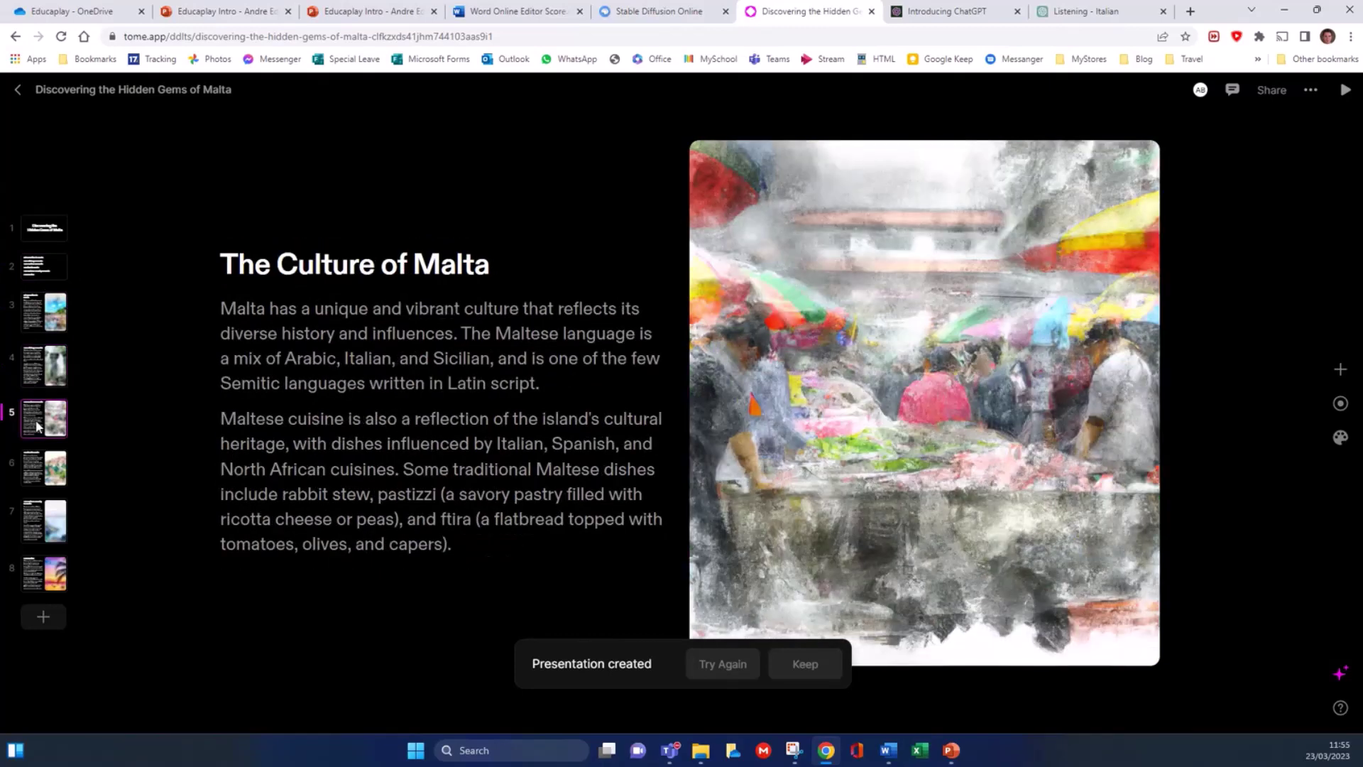
pyautogui.click(41, 462)
pyautogui.click(49, 526)
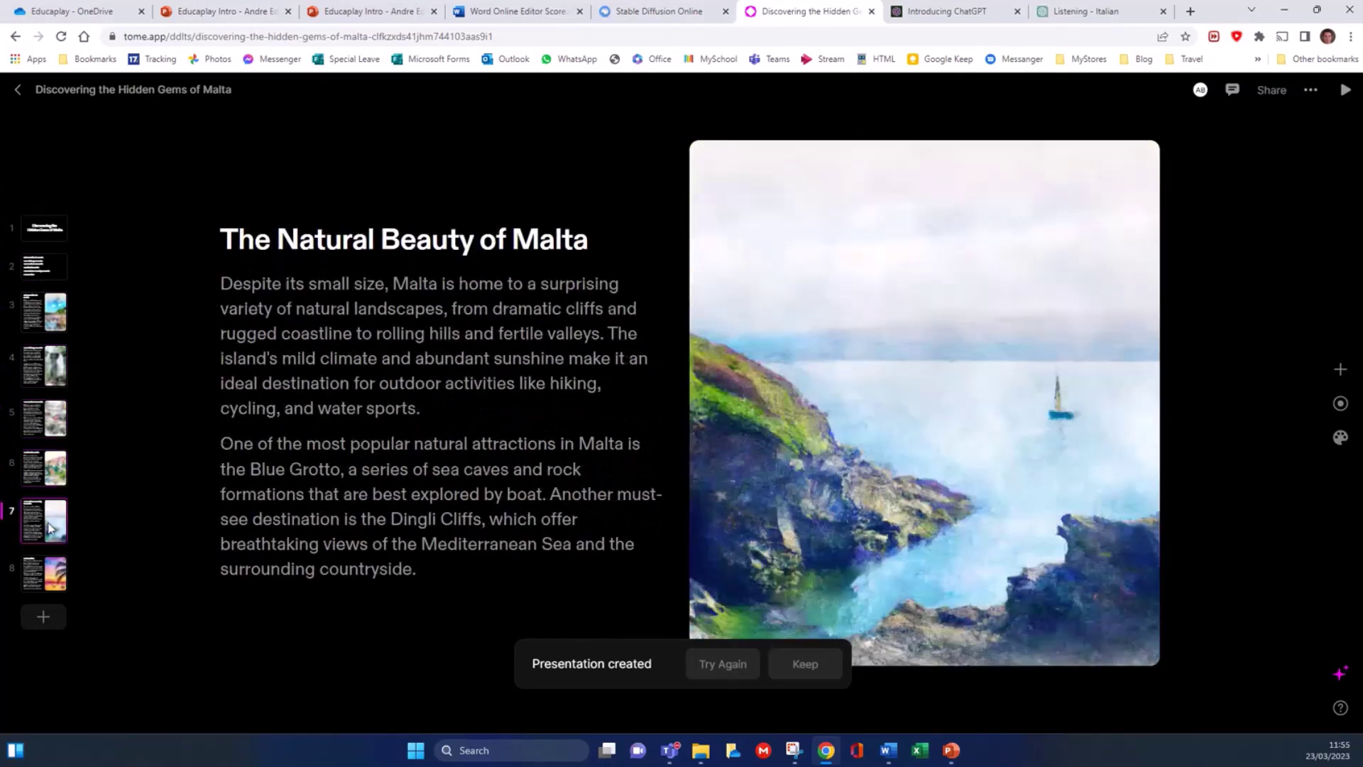
pyautogui.click(34, 579)
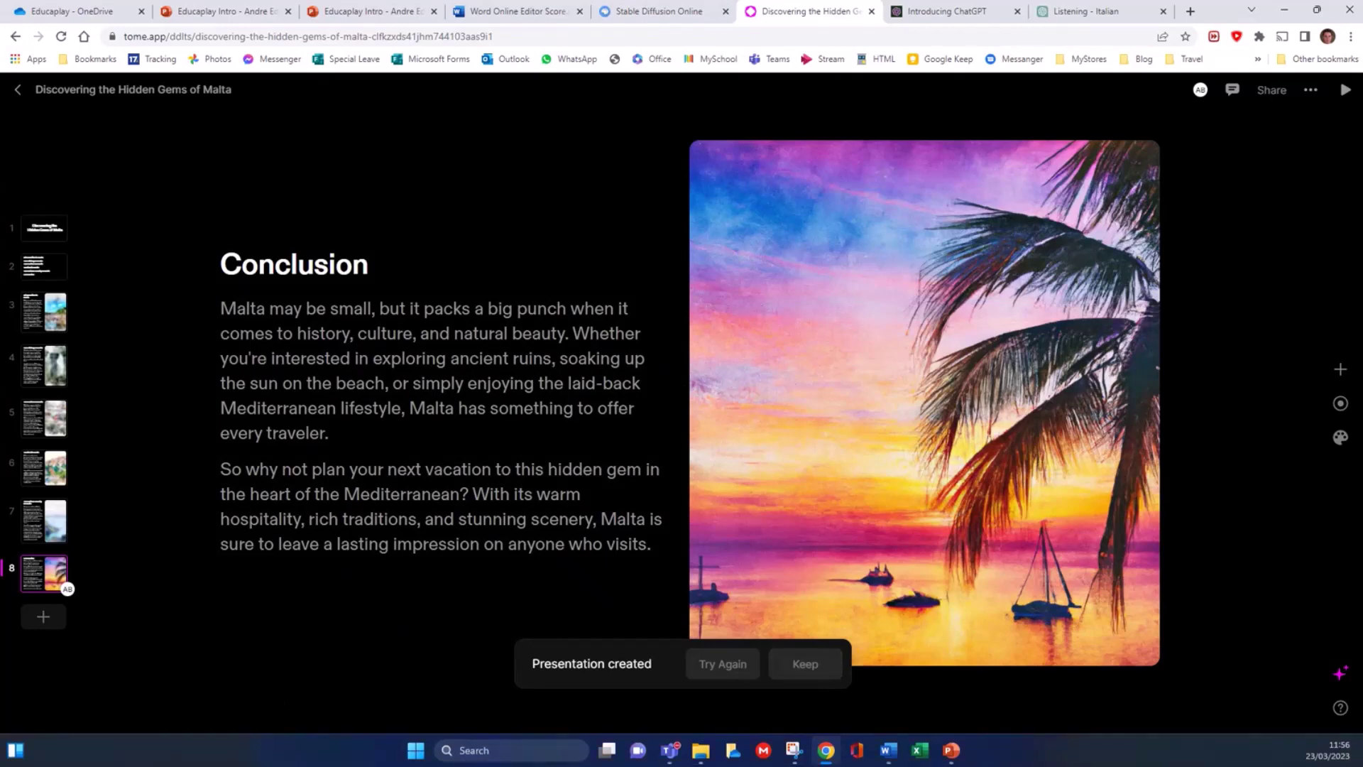
pyautogui.hotkey('alt', 'Tab')
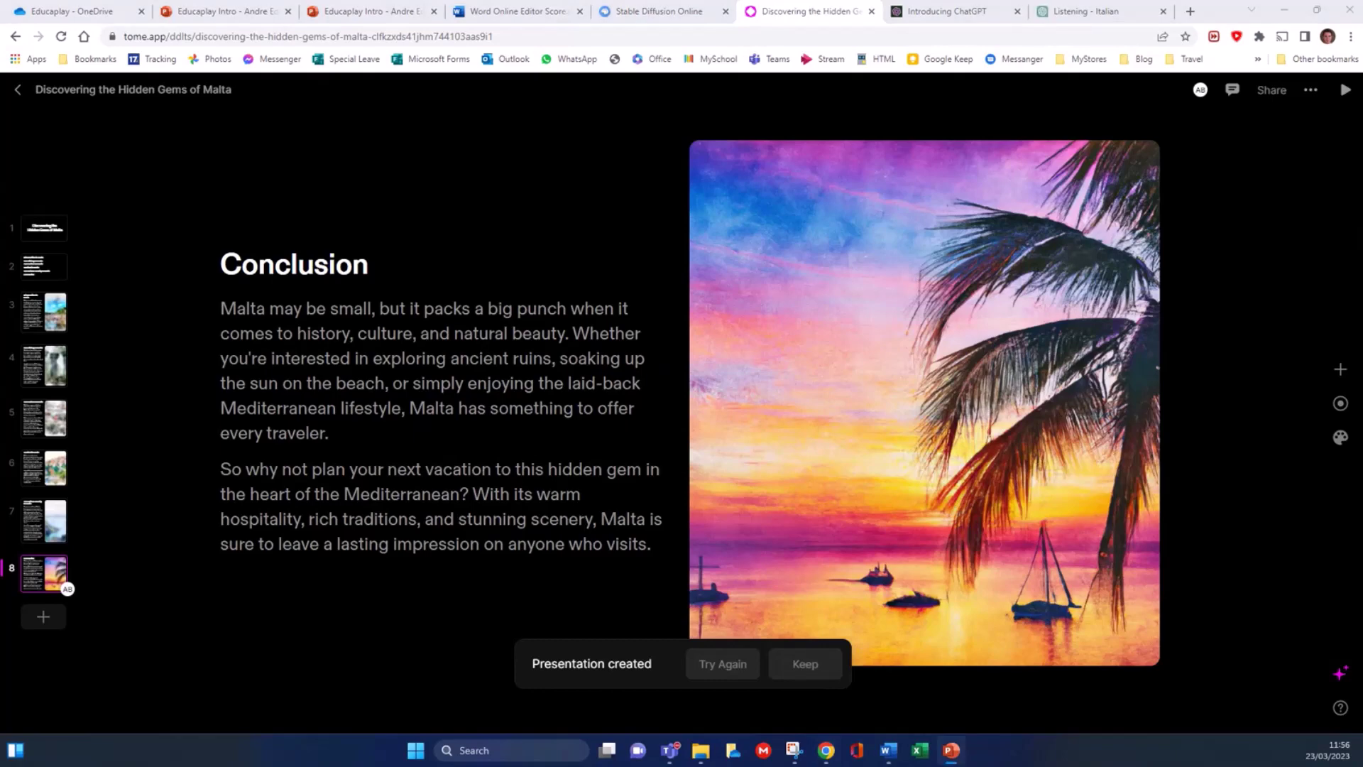
pyautogui.hotkey('alt', 'Tab')
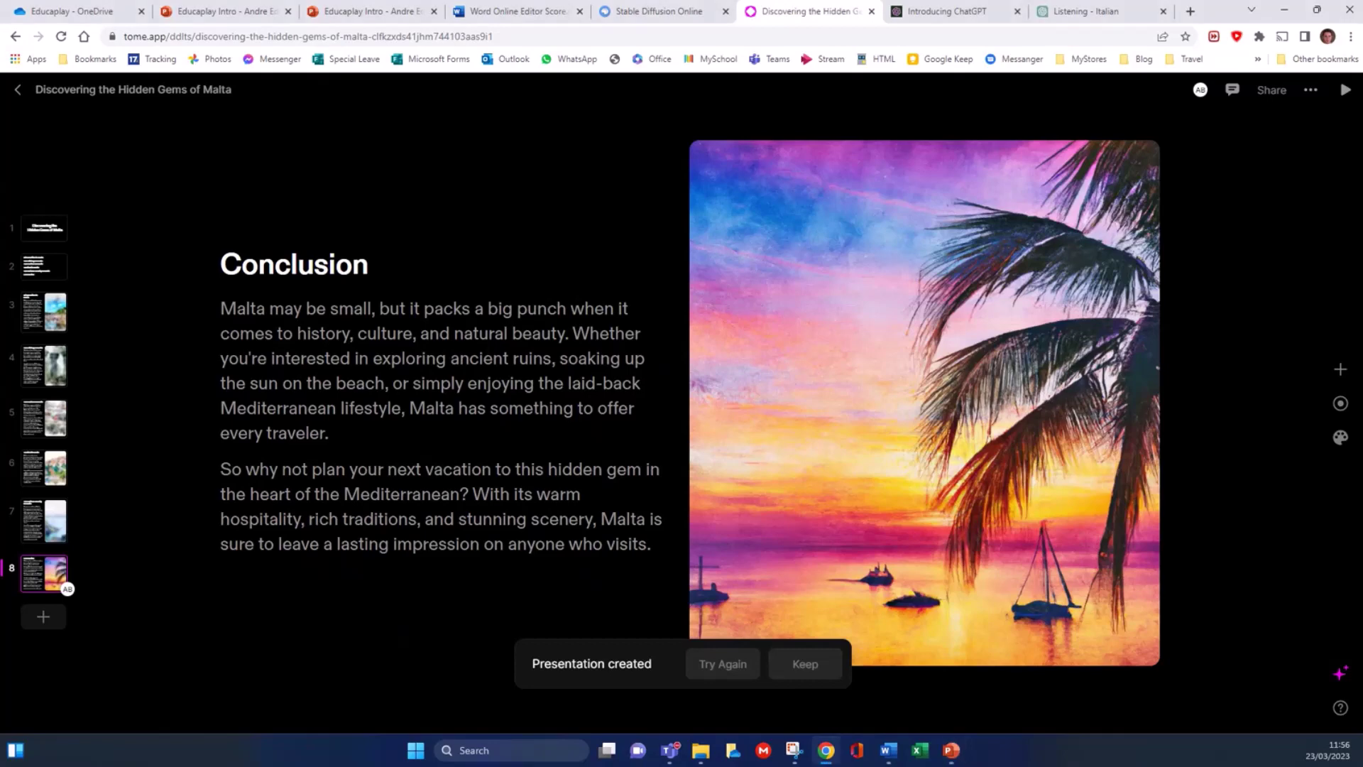
pyautogui.hotkey('alt', 'Tab')
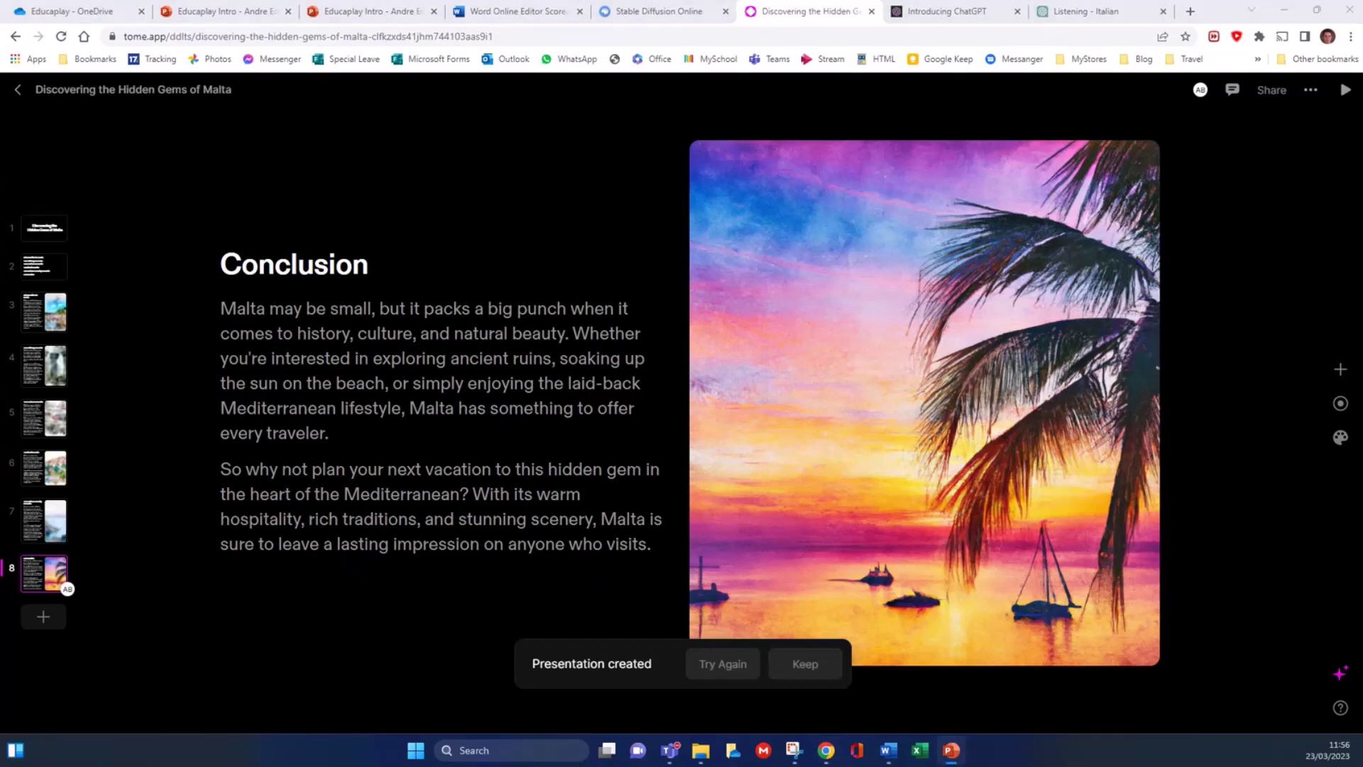